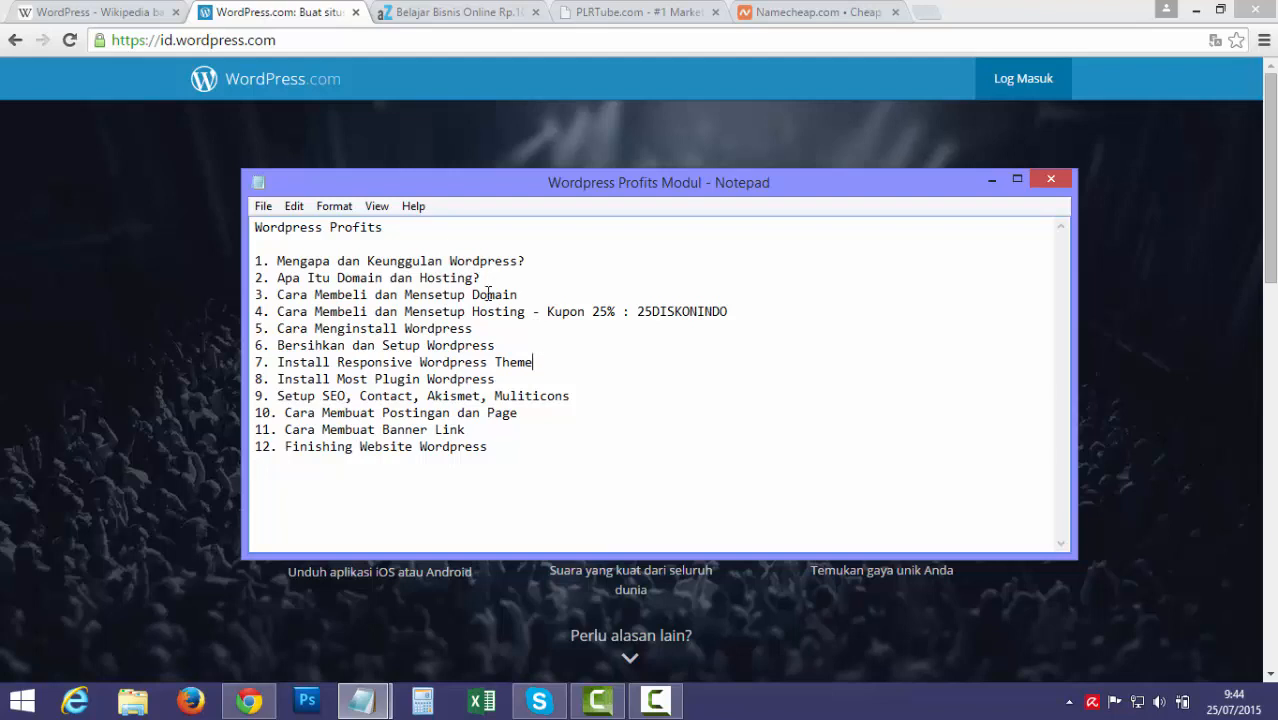
Switch to Namecheap and open Manage Domains to show the domain list, page 1 of 7
drag(495, 295, 516, 312)
click(815, 14)
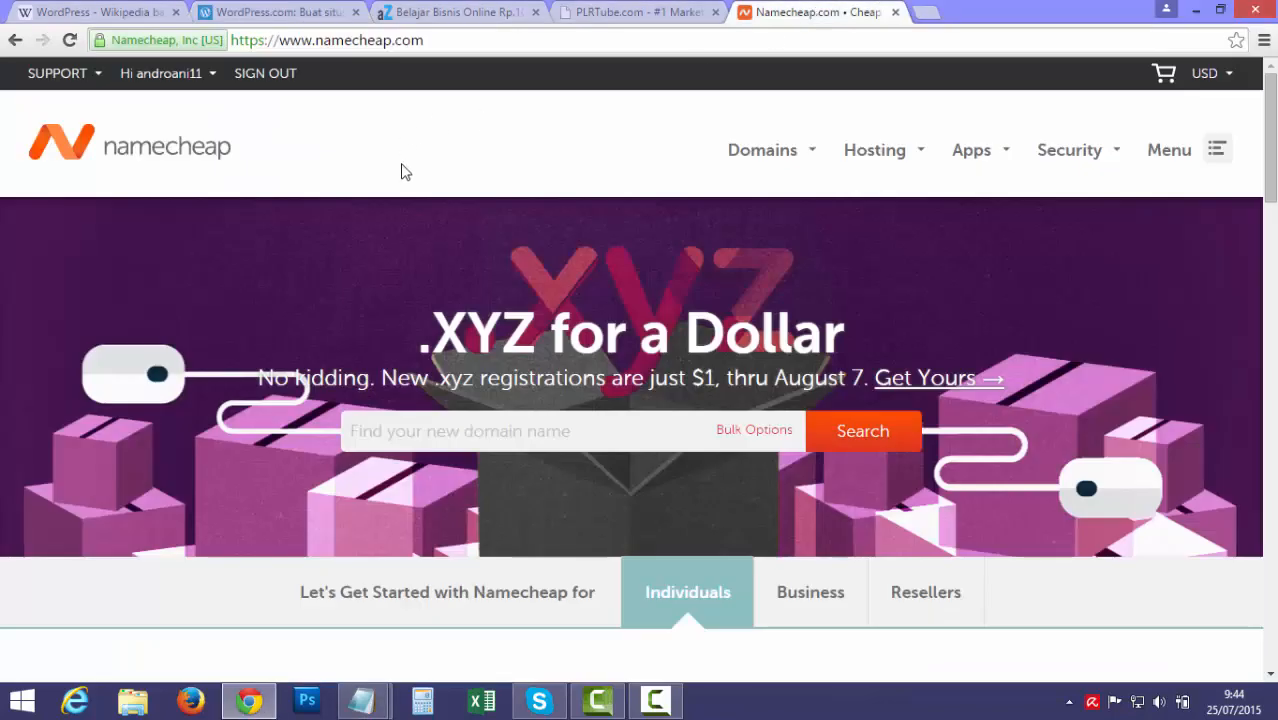
mouse_move(200, 86)
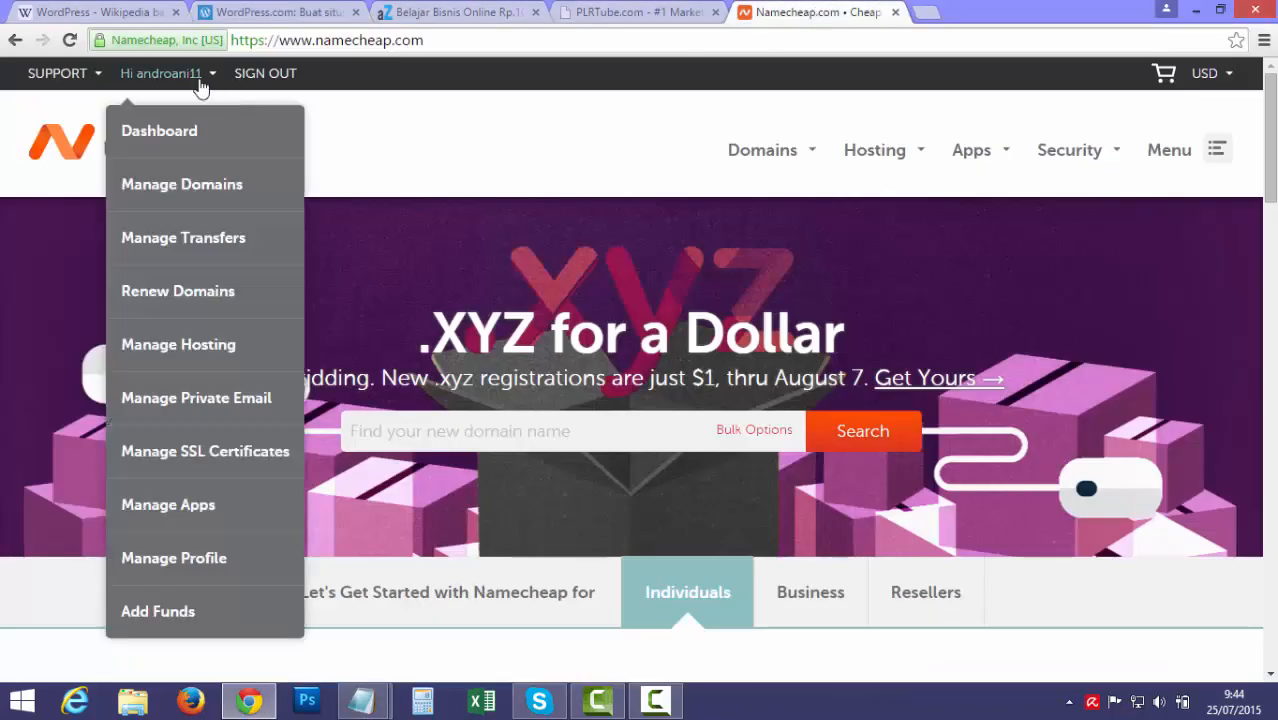
click(181, 195)
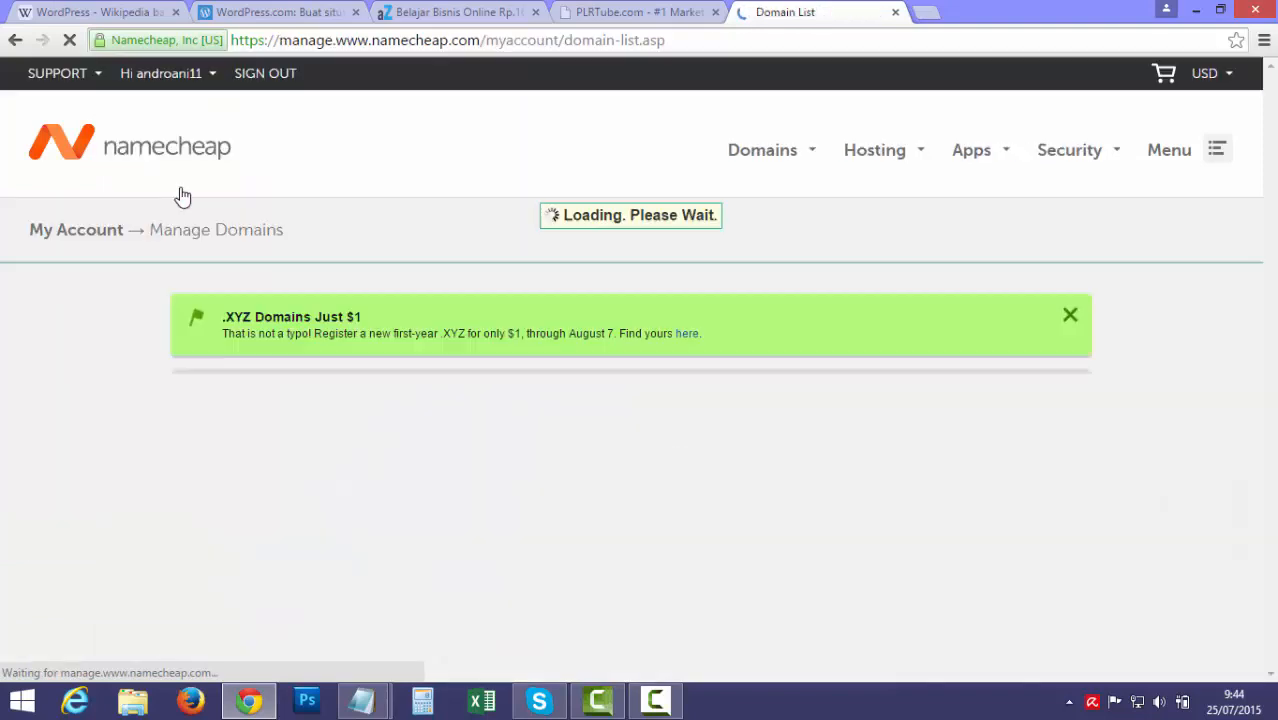
scroll(35, 402, down, 1)
scroll(35, 401, down, 1)
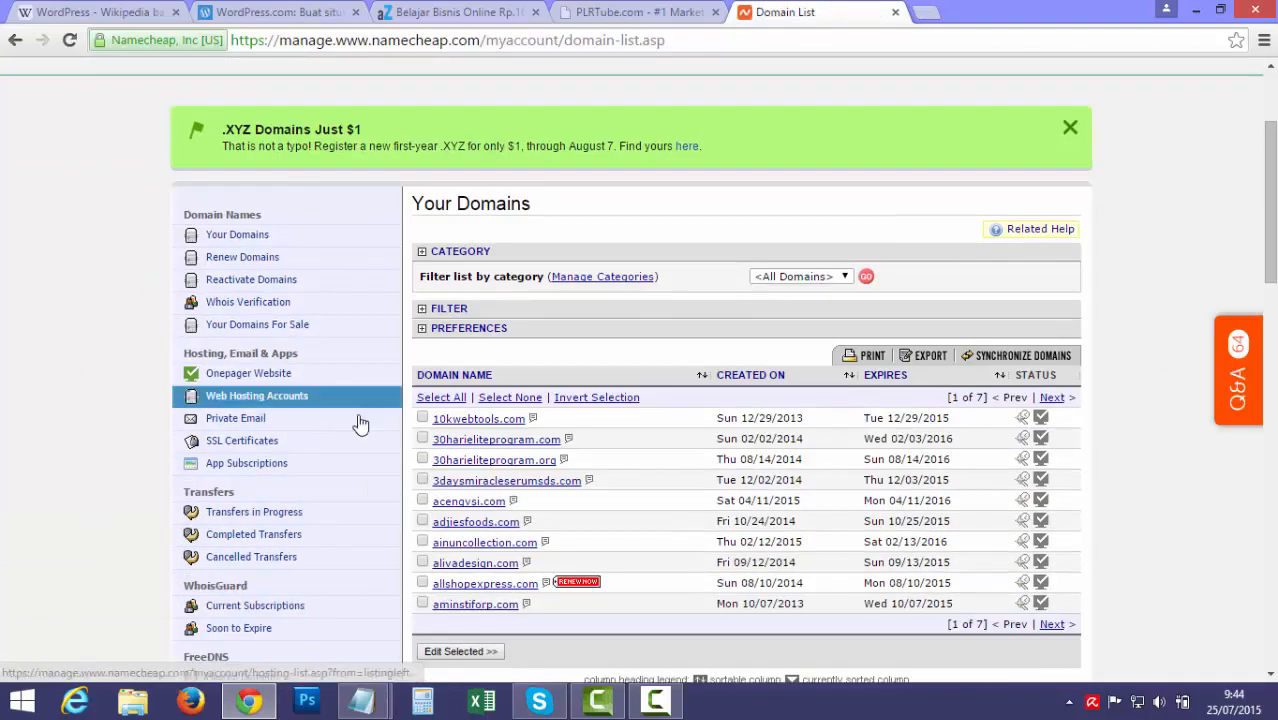
Open Domain Name Server Setup for 10kwebtools.com
click(505, 420)
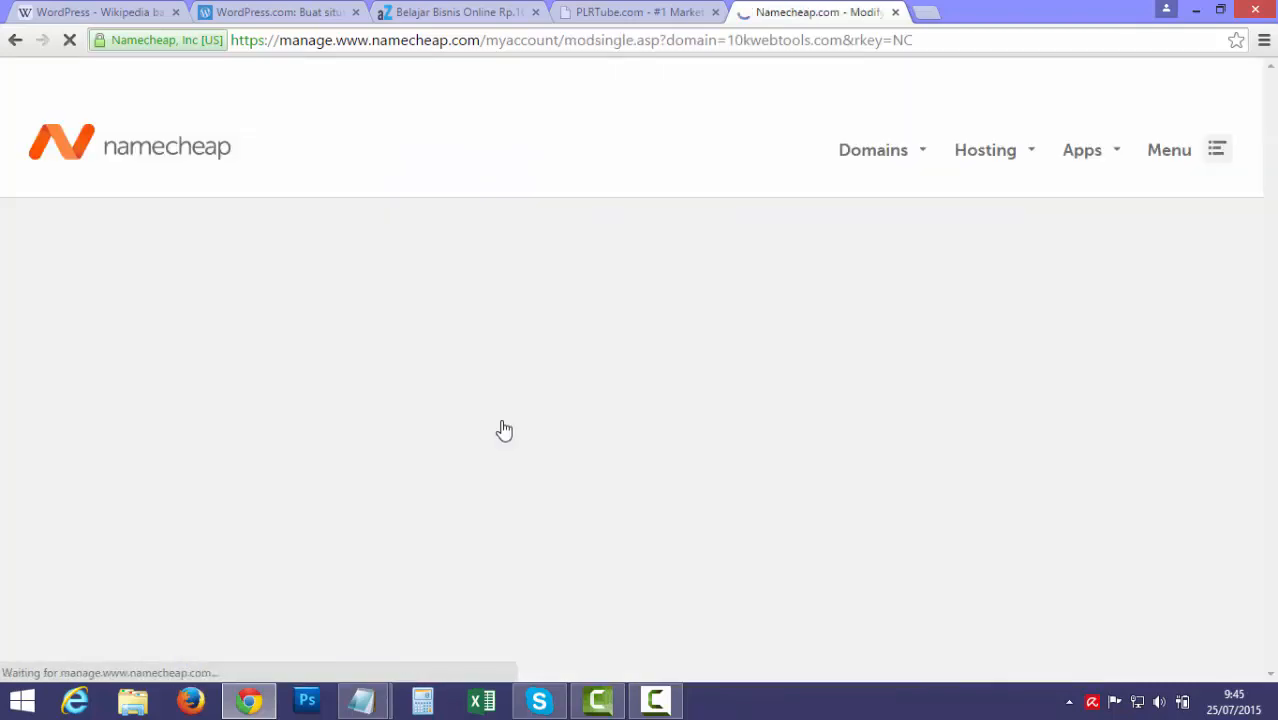
scroll(128, 466, down, 1)
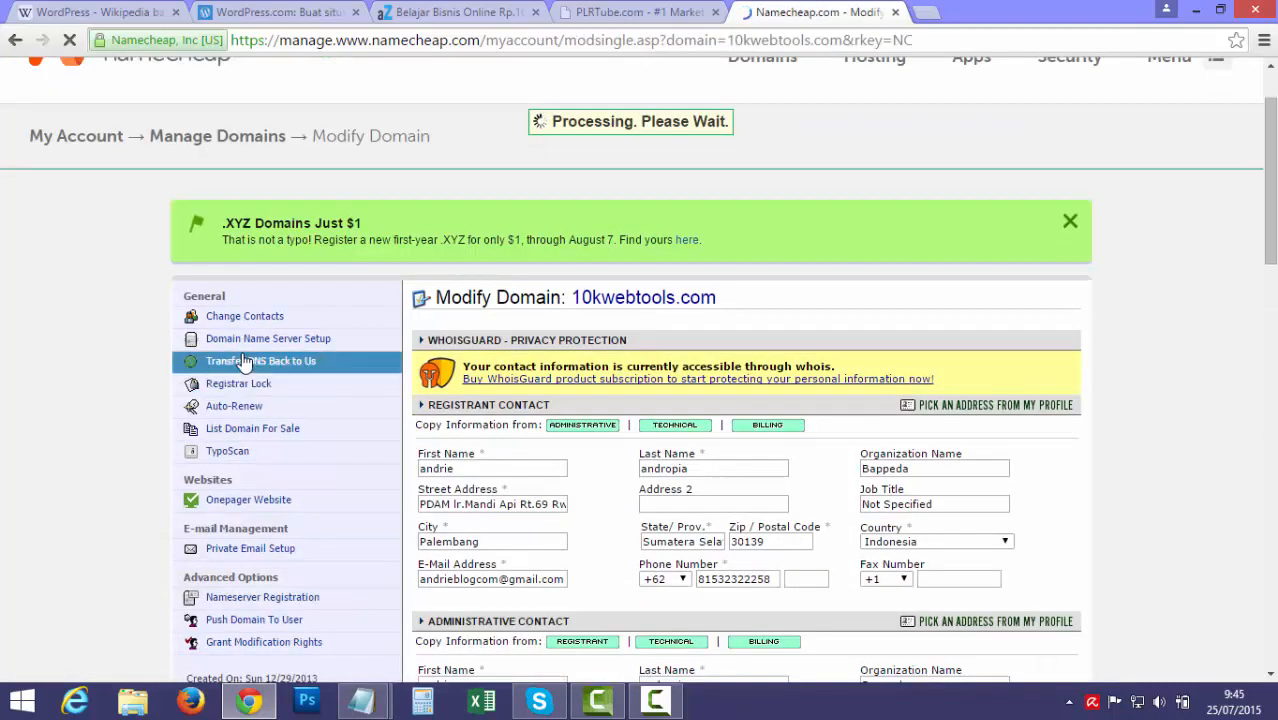
click(335, 344)
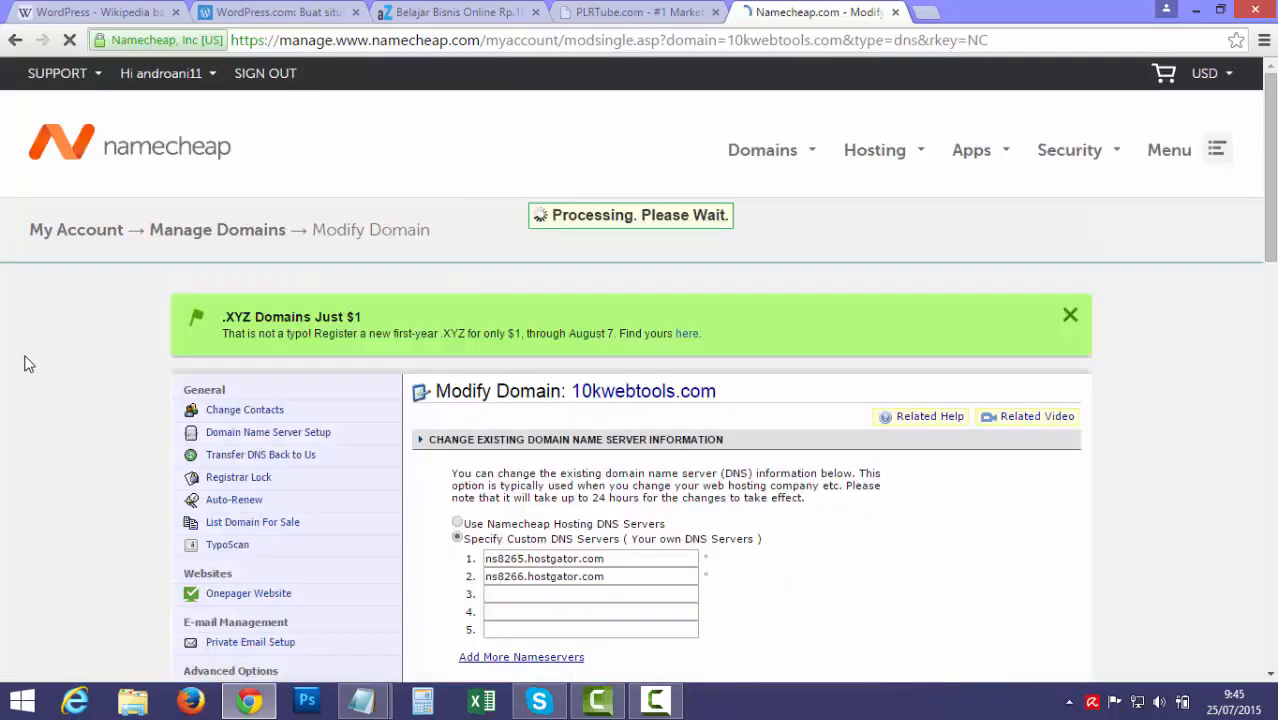
scroll(25, 357, down, 3)
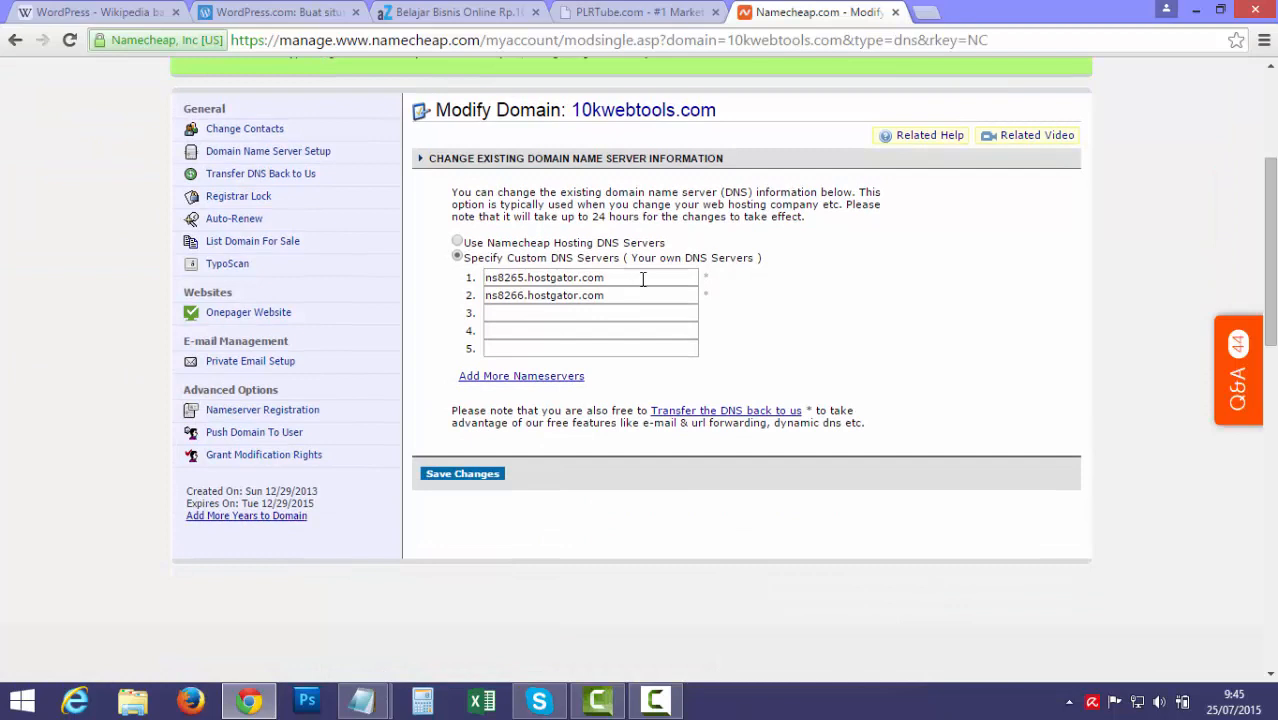
Select and clear the two HostGator nameserver entries, then restore them
drag(647, 277, 374, 277)
key(BackSpace)
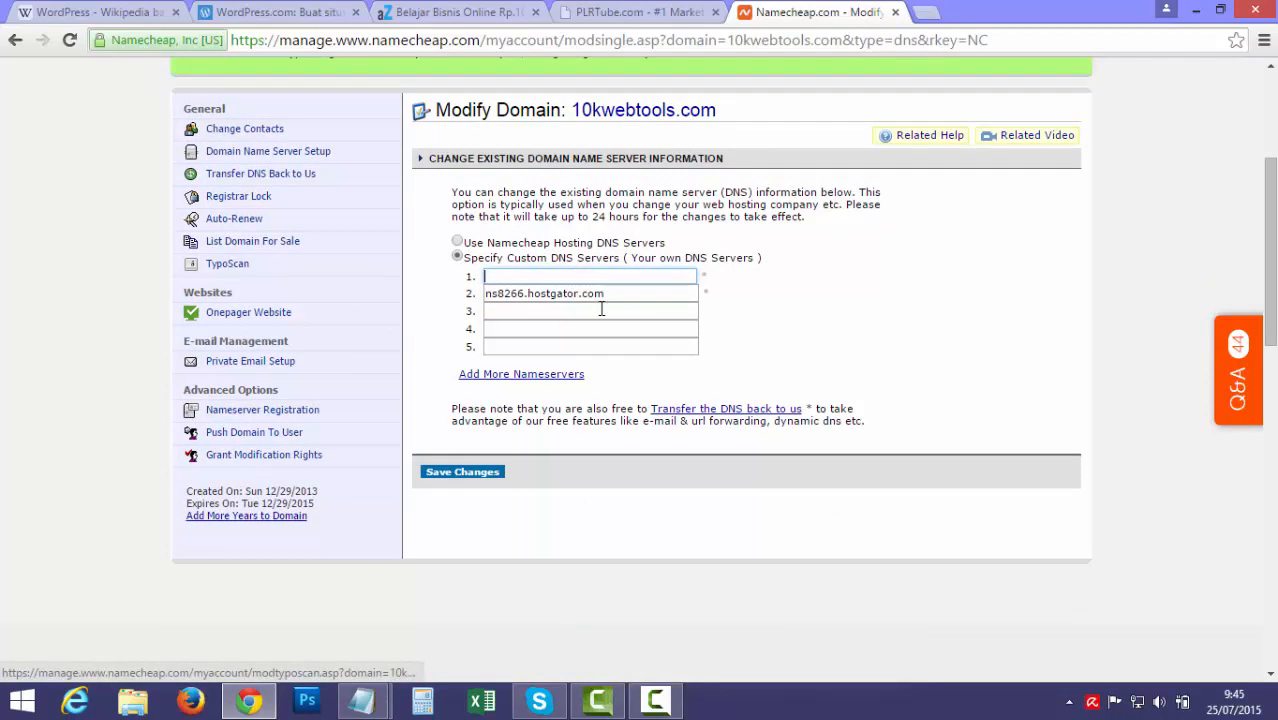
drag(631, 295, 276, 289)
key(BackSpace)
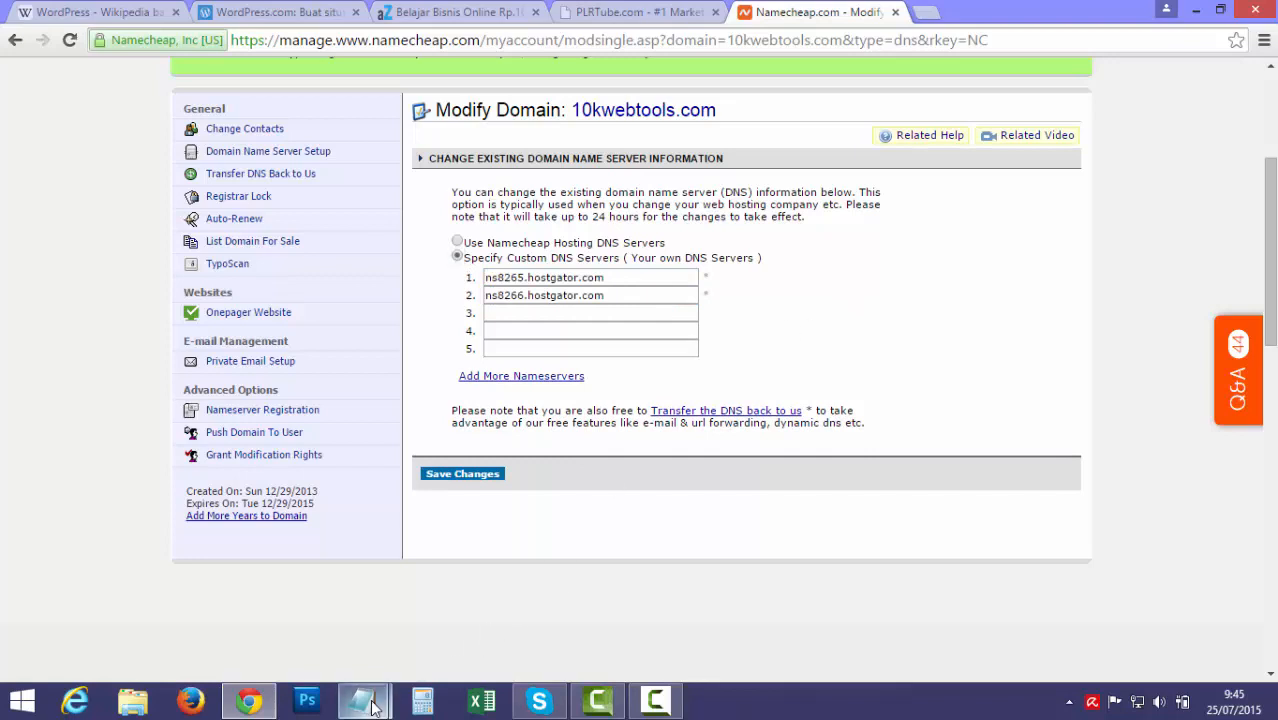
Bring up the HostGator order email in Notepad and highlight the 1st Nameserver value
mouse_move(362, 700)
click(466, 633)
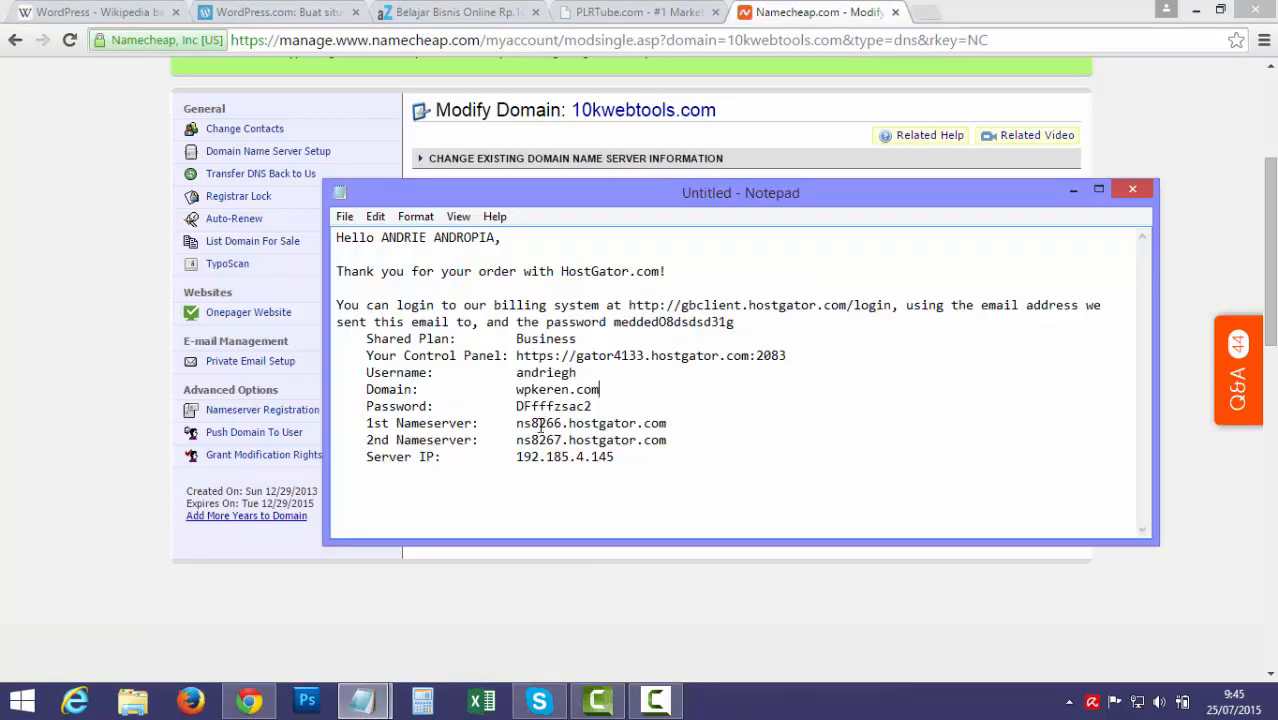
drag(516, 423, 673, 427)
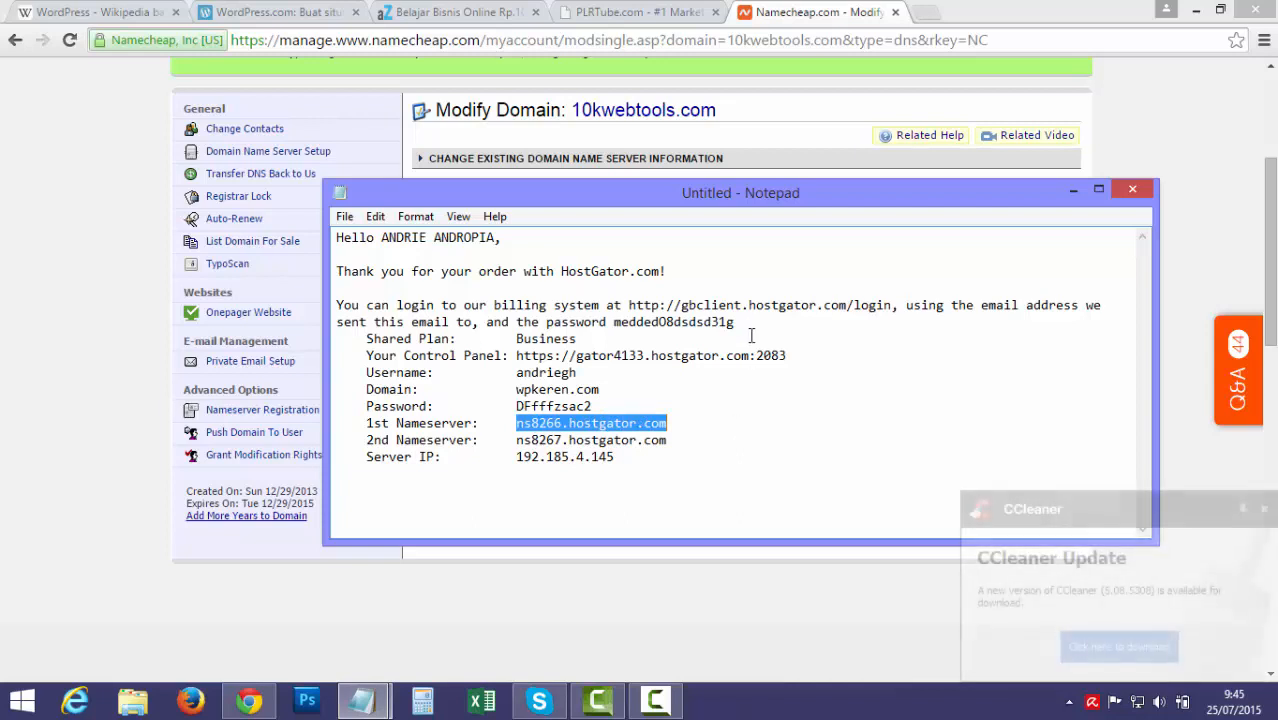
click(1264, 510)
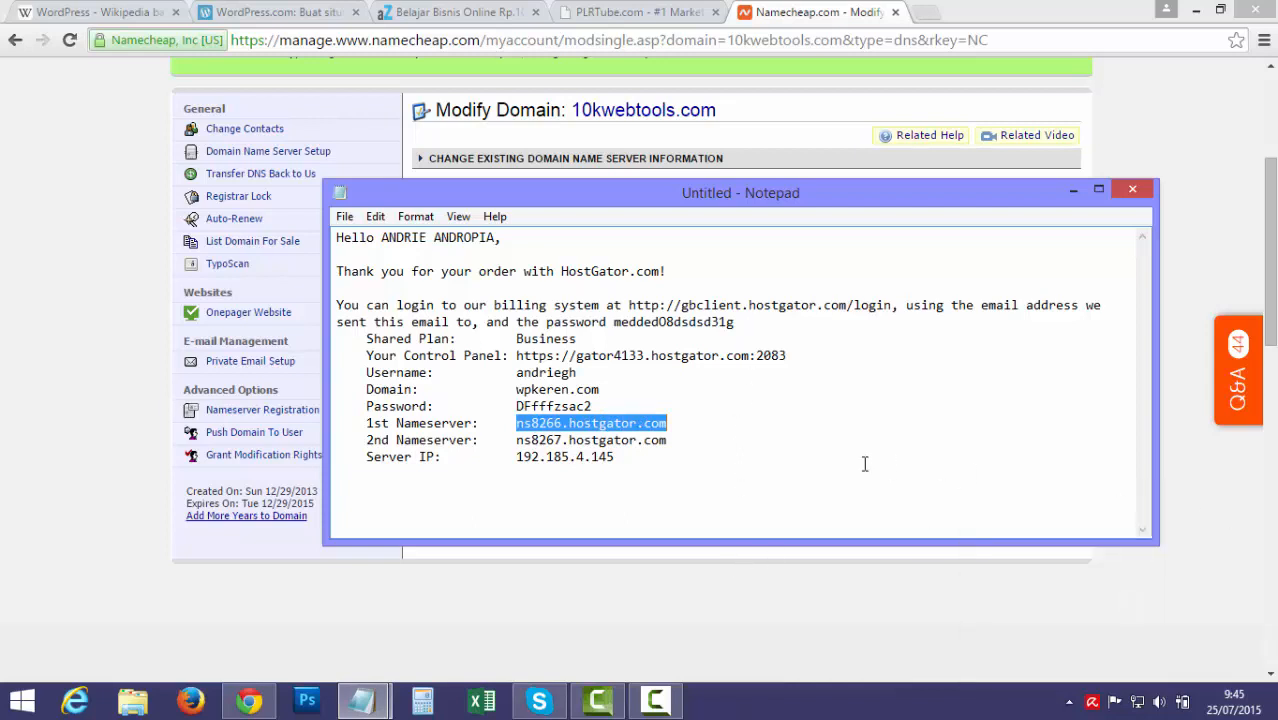
click(771, 451)
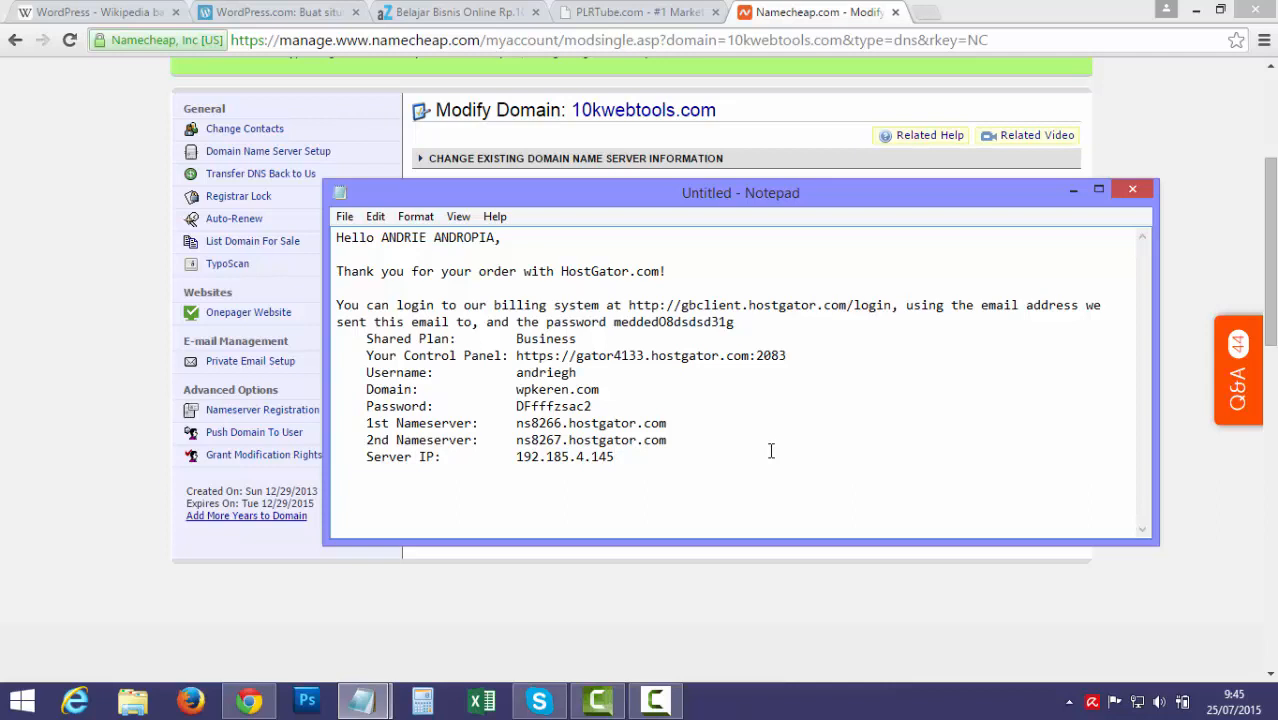
Highlight the login details, Control Panel address and 1st Nameserver in the email
drag(539, 375, 592, 406)
drag(556, 356, 801, 357)
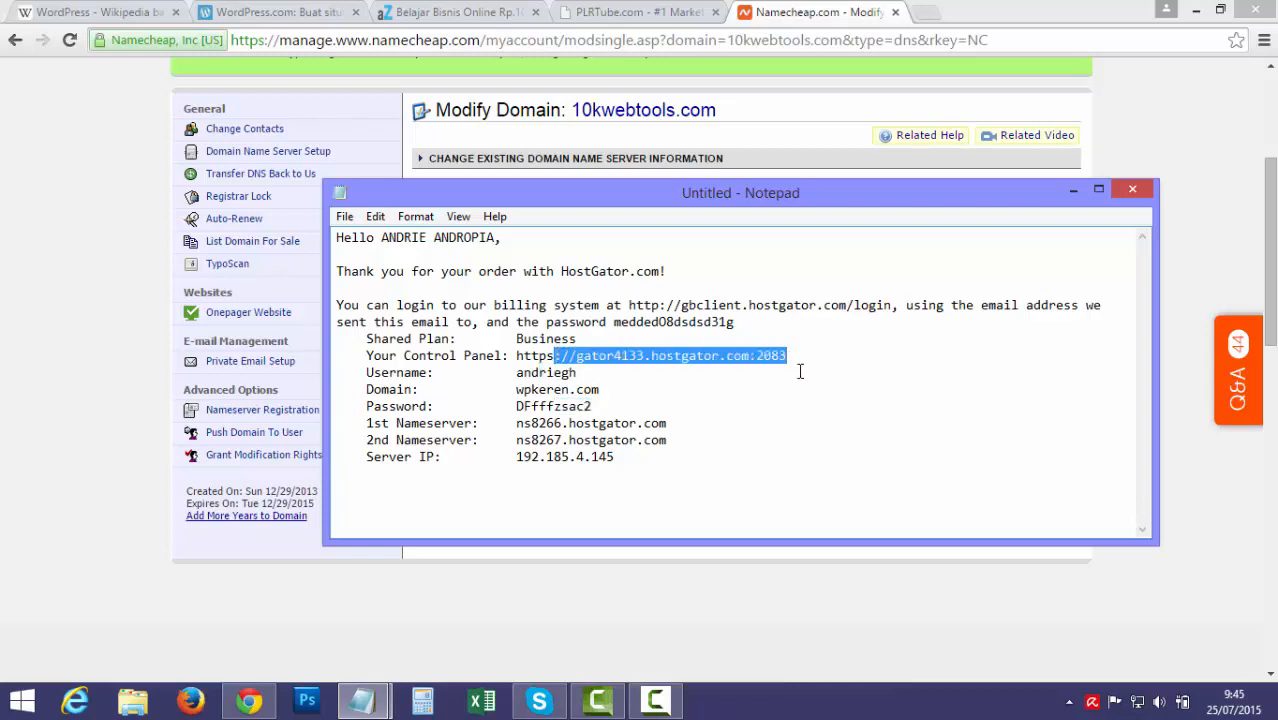
drag(517, 423, 672, 426)
Copy ns8266.hostgator.com from the email, clear both old nameservers and paste it into field 1
right_click(628, 423)
click(662, 488)
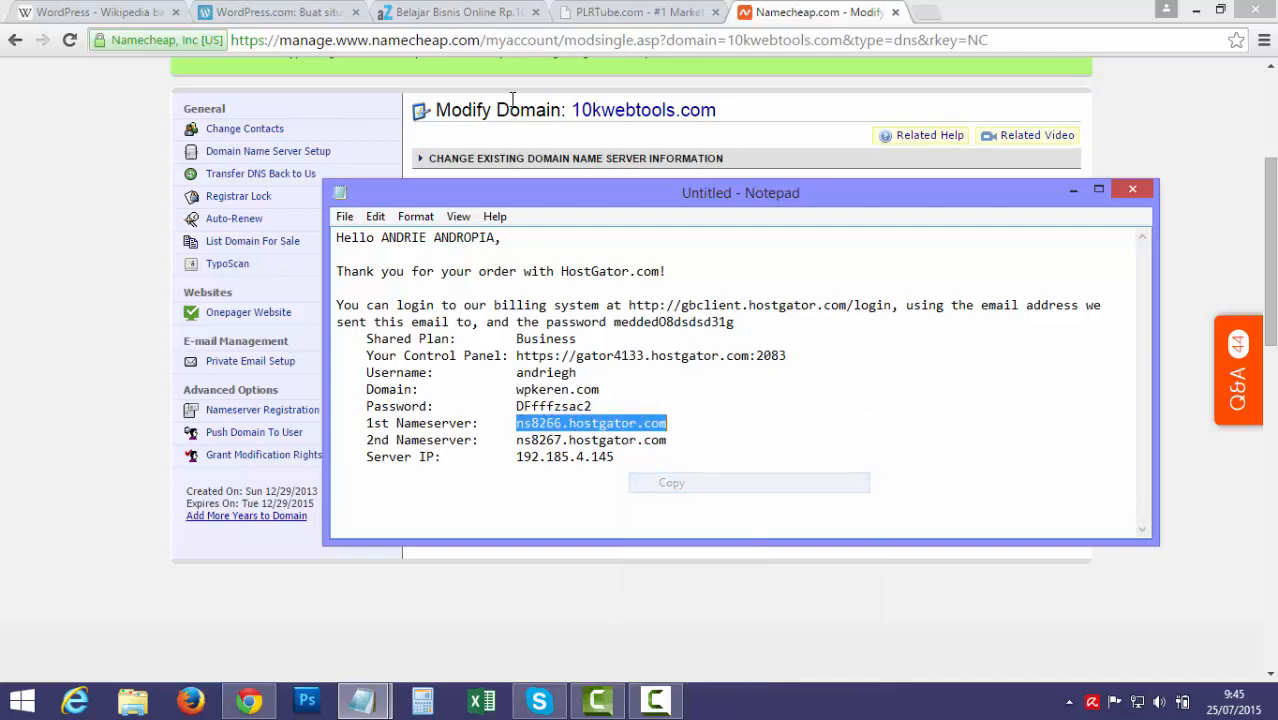
key(alt+Tab)
drag(628, 277, 455, 285)
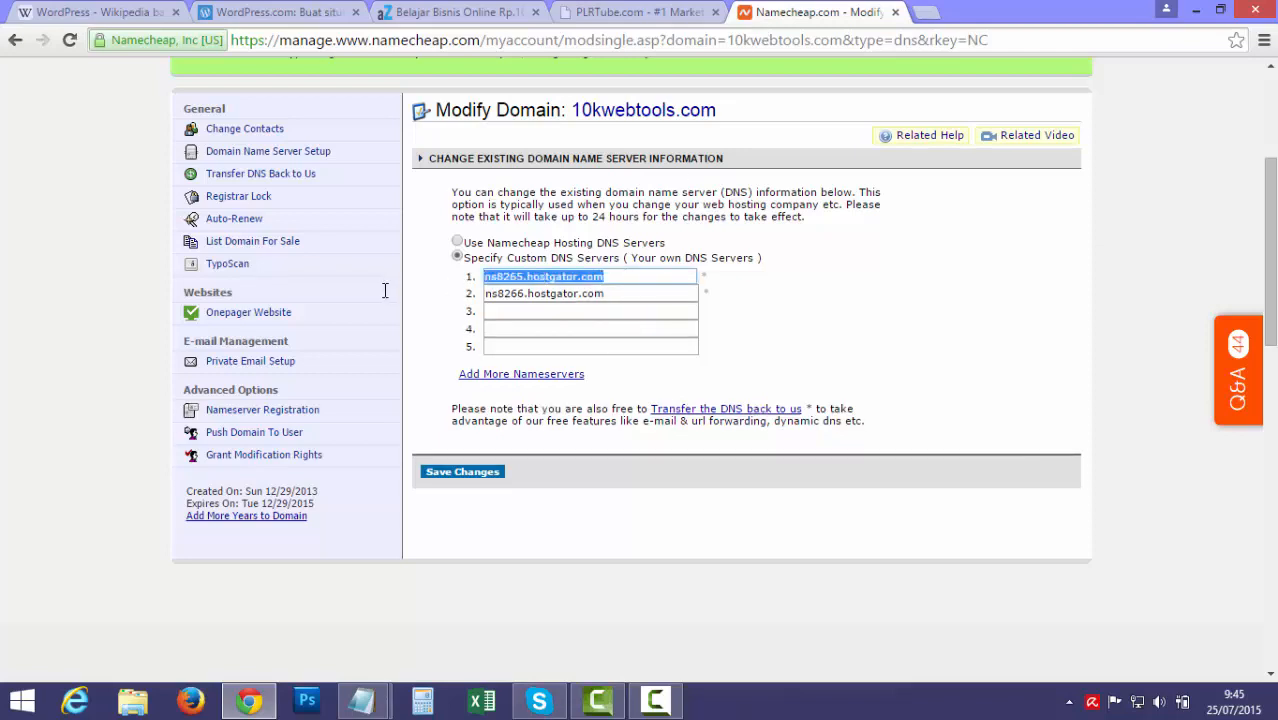
key(BackSpace)
drag(622, 295, 381, 297)
key(BackSpace)
click(490, 278)
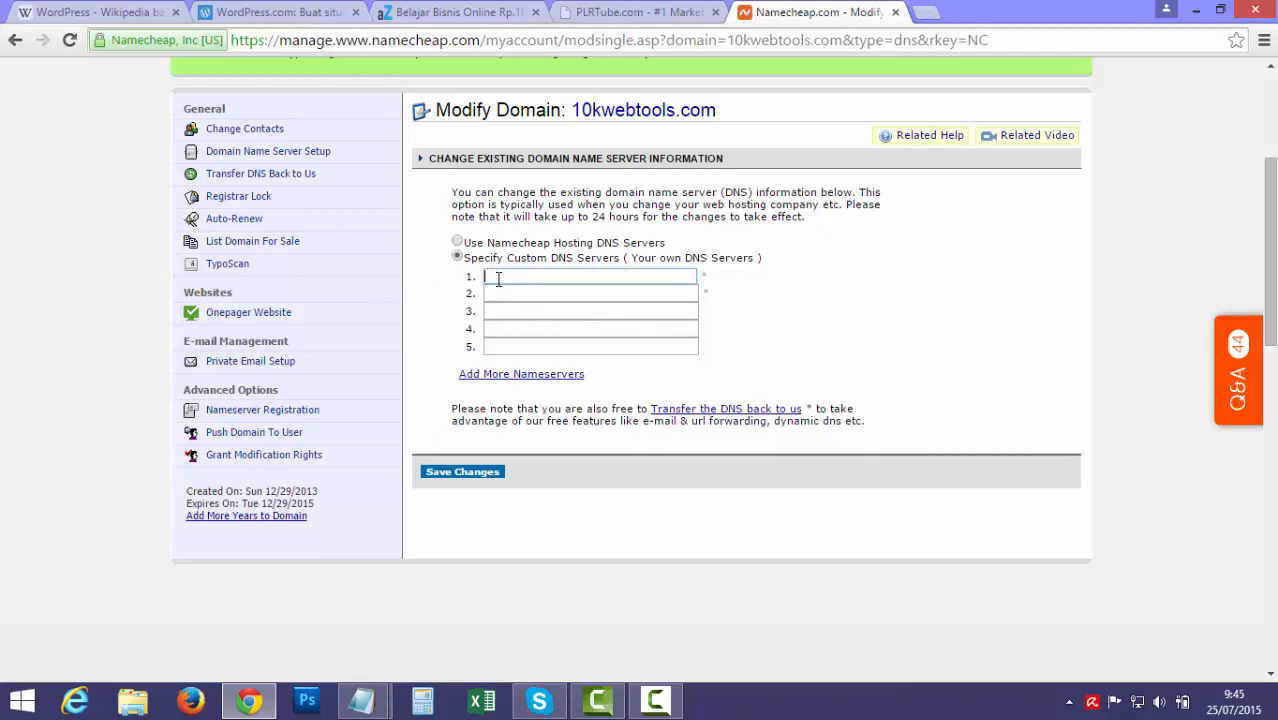
key(ctrl+v)
Copy ns8267.hostgator.com from the email and paste it into nameserver field 2
click(362, 703)
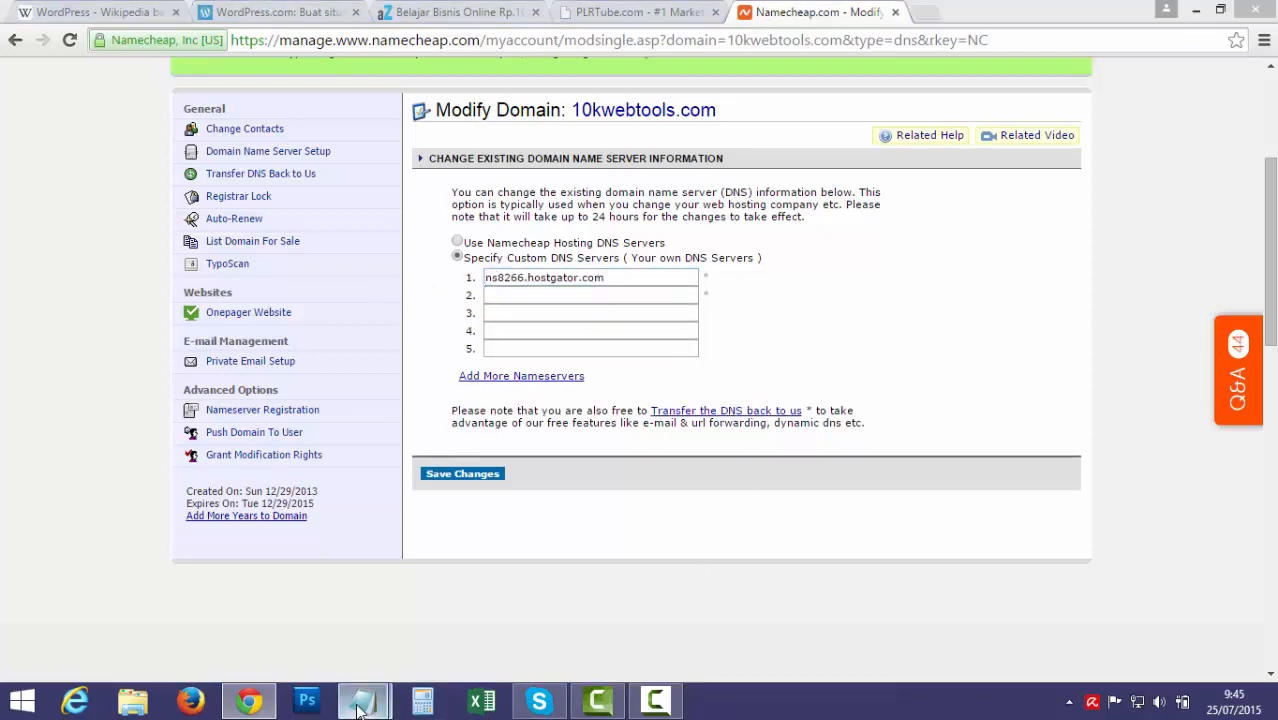
click(468, 612)
click(578, 440)
double_click(578, 440)
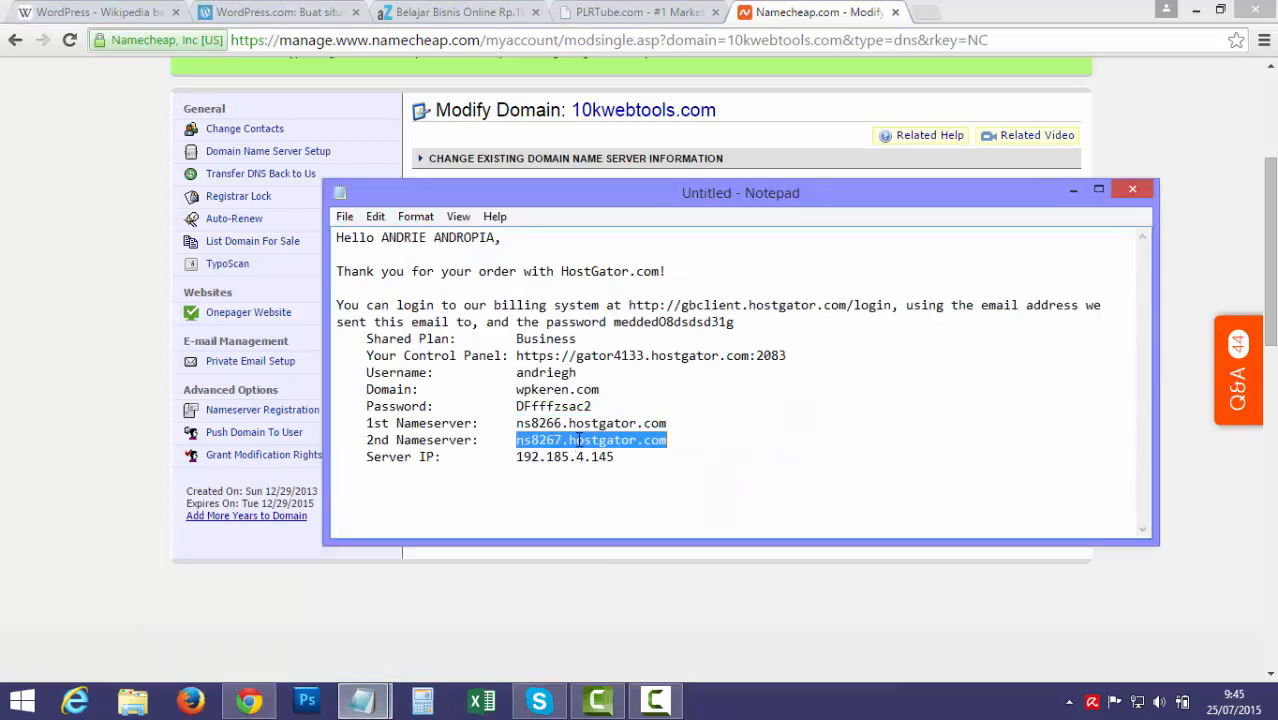
click(327, 645)
click(594, 296)
key(ctrl+v)
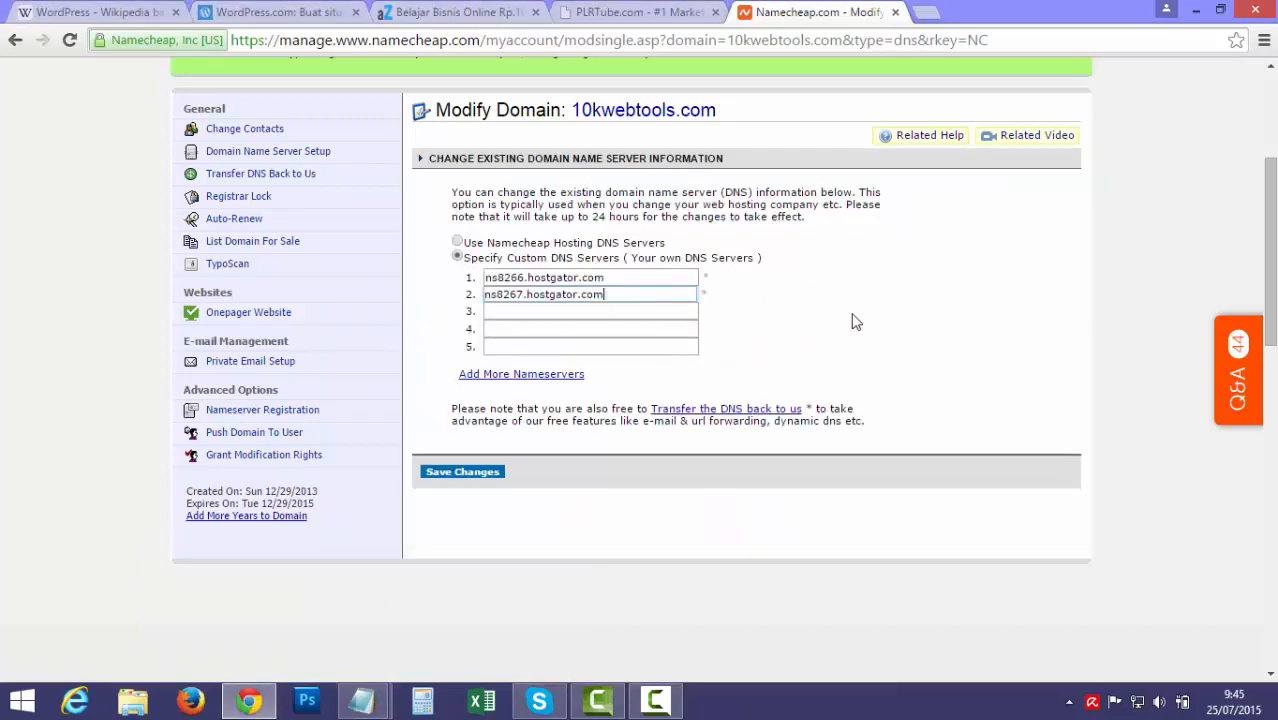
click(852, 316)
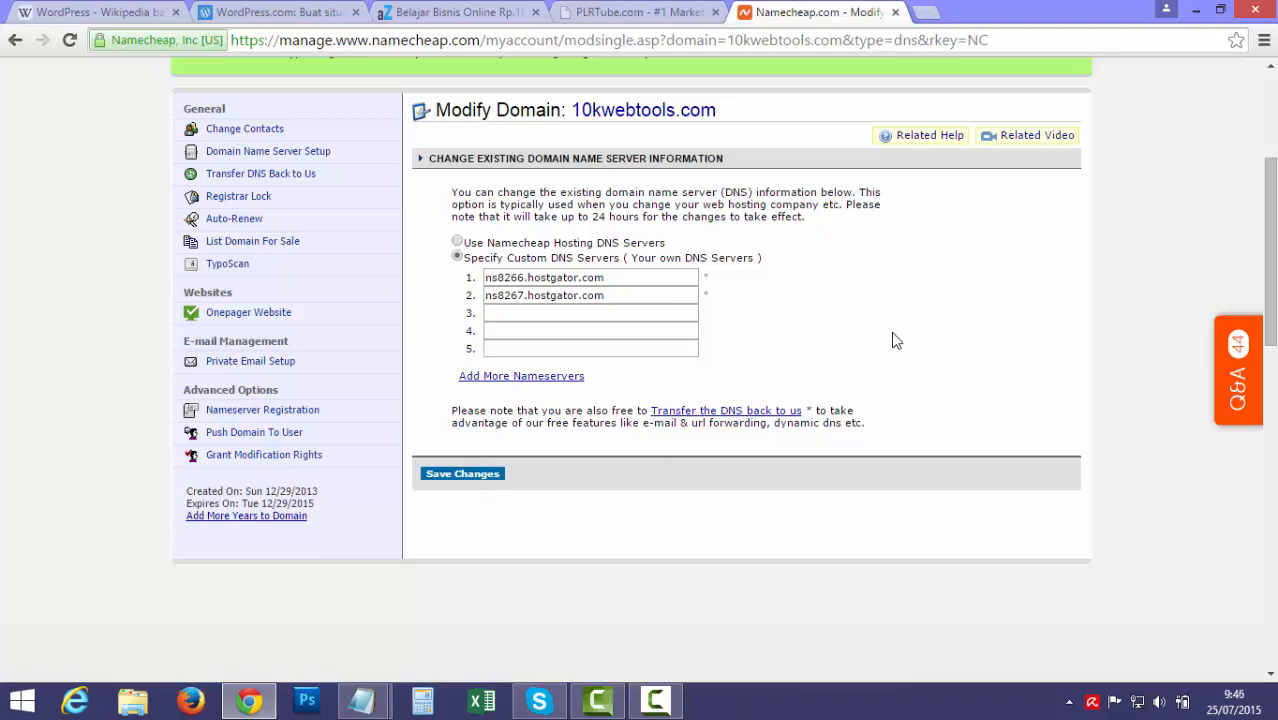
Copy the Control Panel address from the email and load gator4133.hostgator.com:2083 in a new tab
mouse_move(362, 700)
click(499, 643)
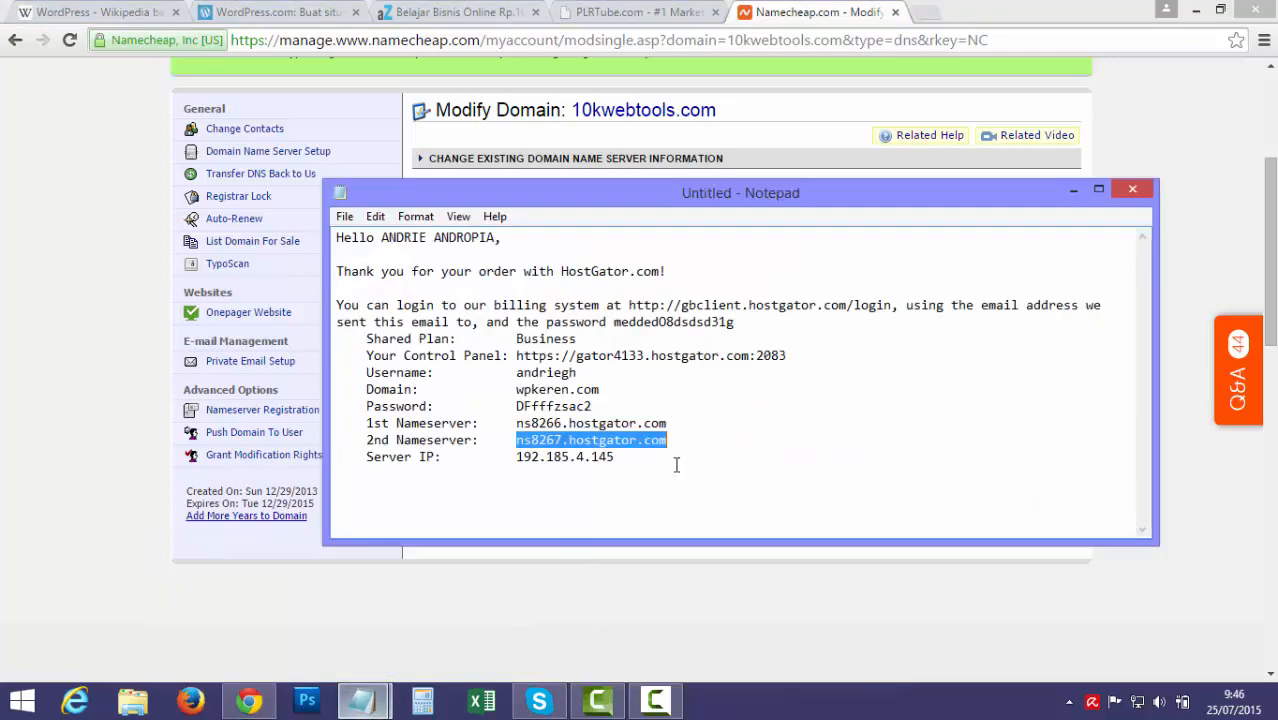
drag(519, 356, 842, 361)
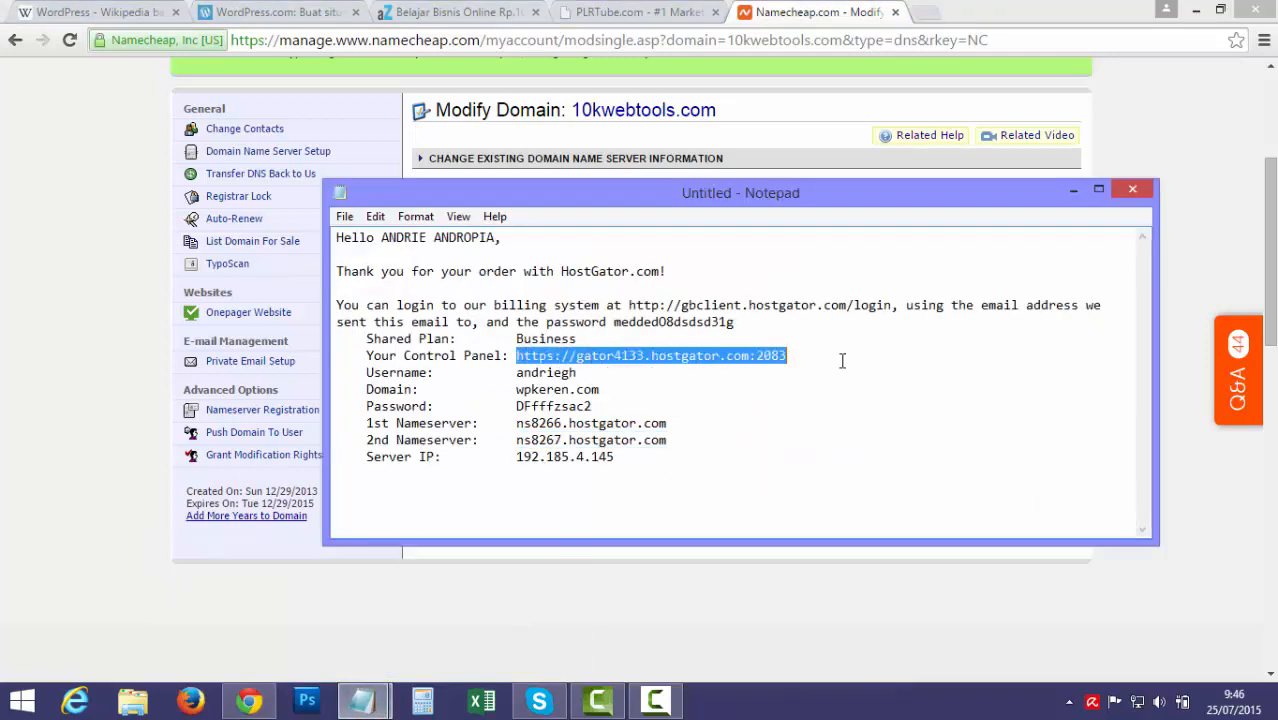
right_click(753, 357)
click(800, 417)
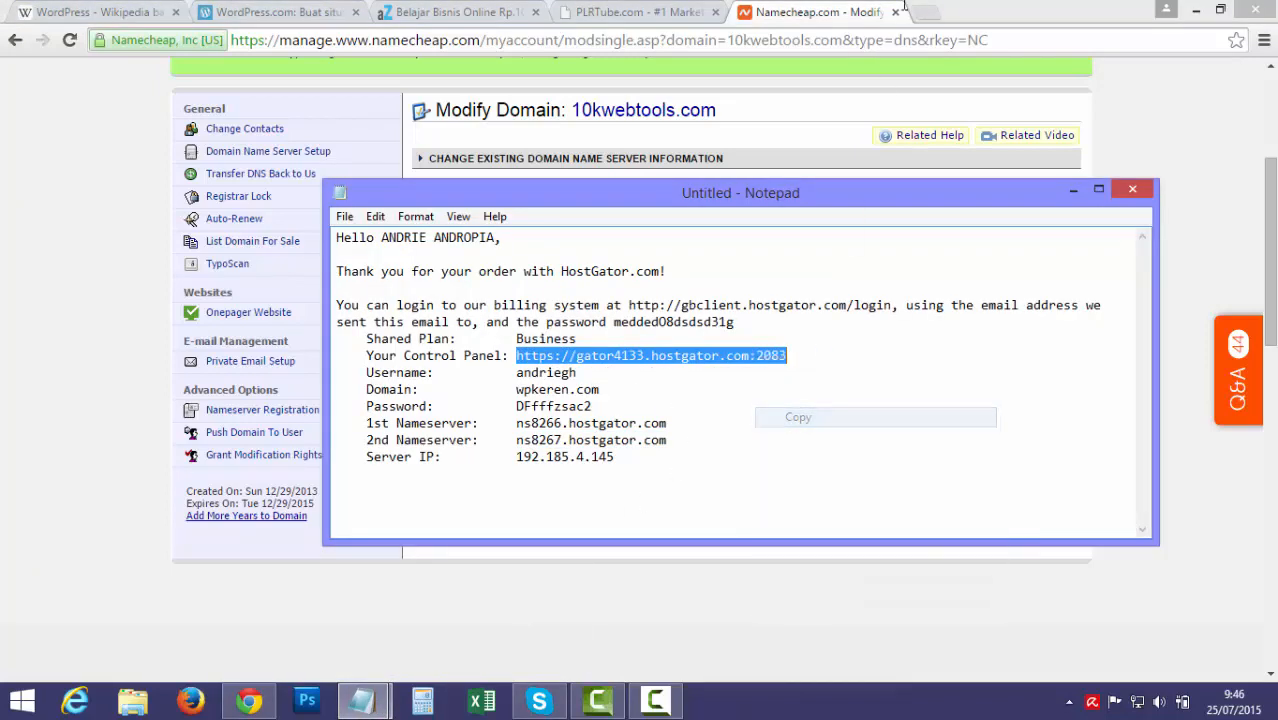
click(935, 18)
key(ctrl+v)
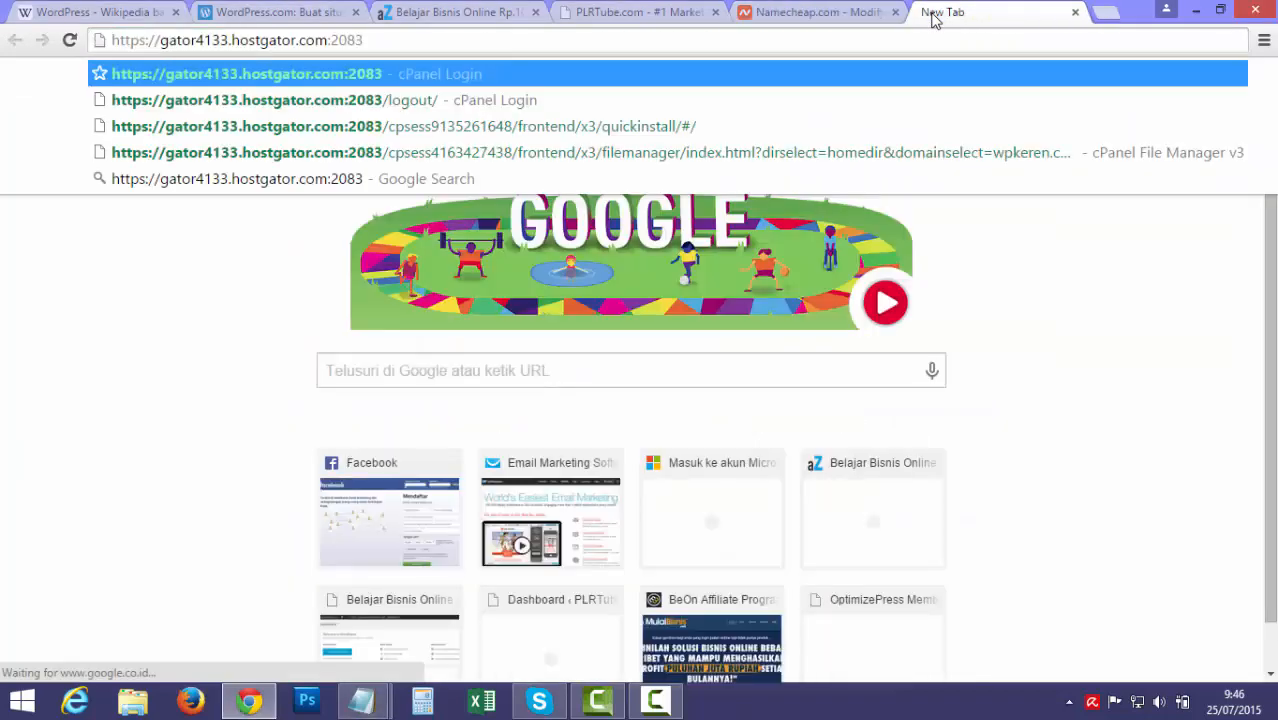
key(Return)
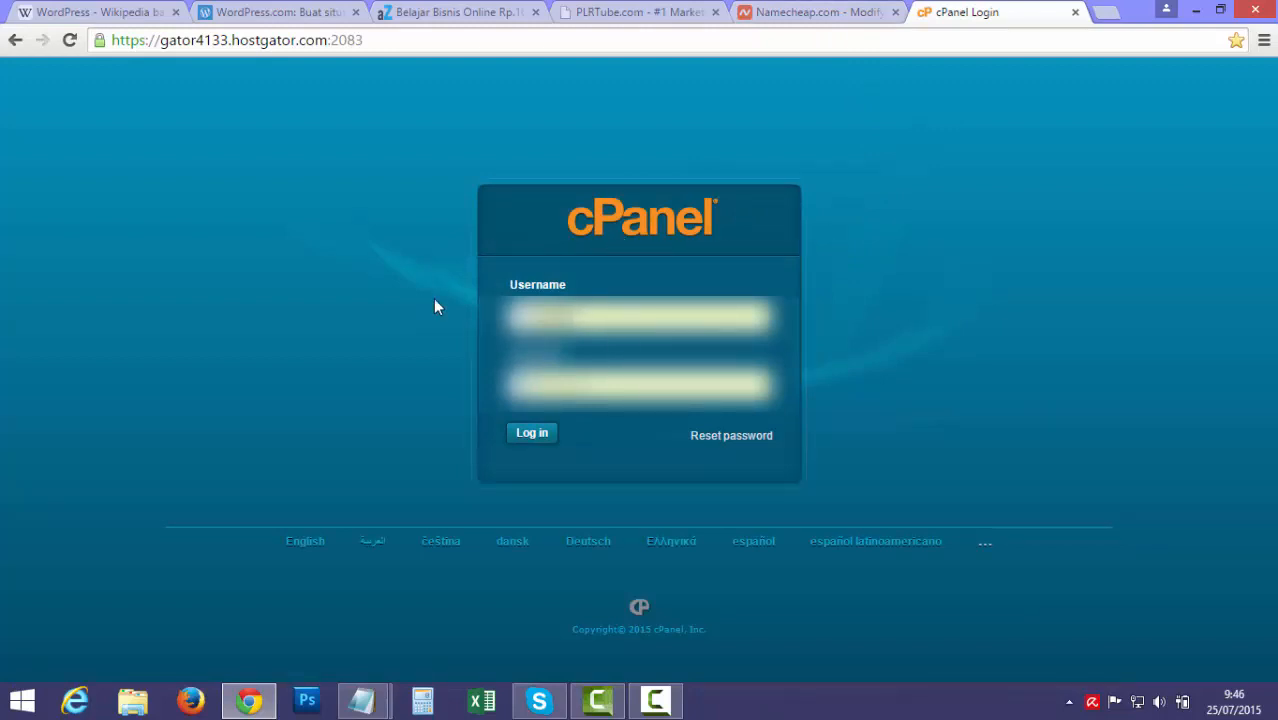
Move the Notepad order notes aside and copy the account username
mouse_move(362, 700)
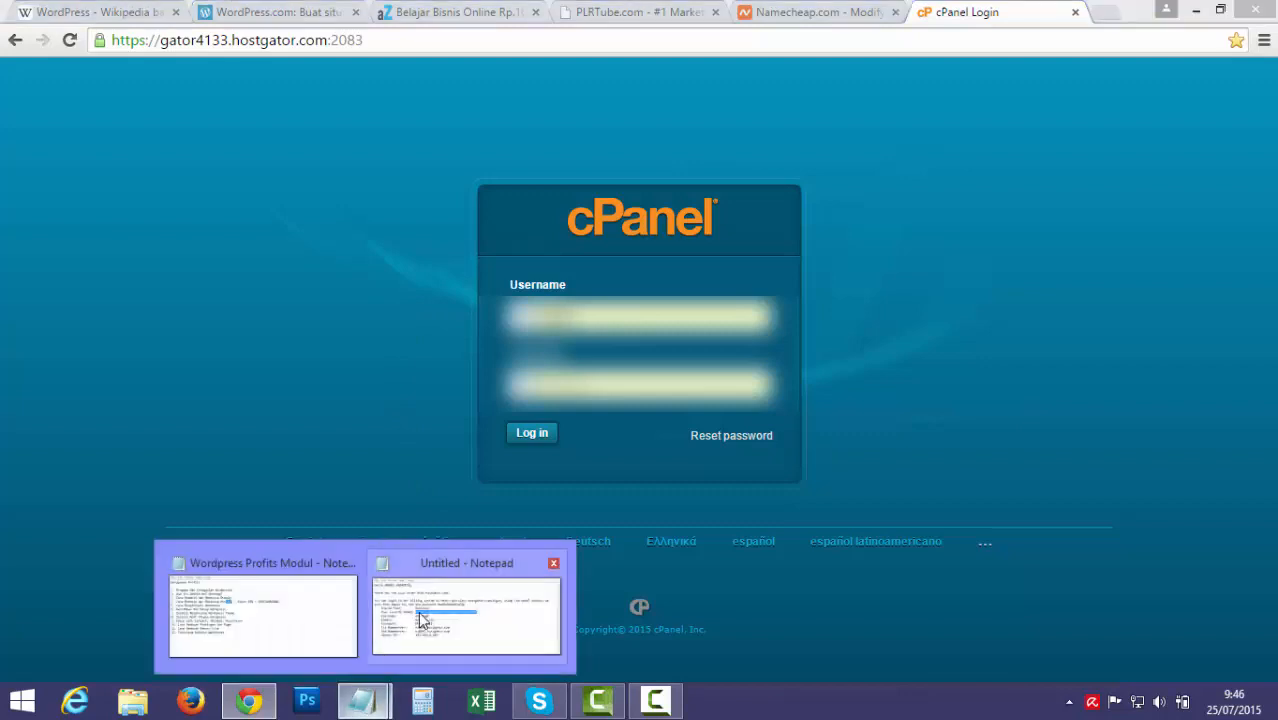
click(418, 611)
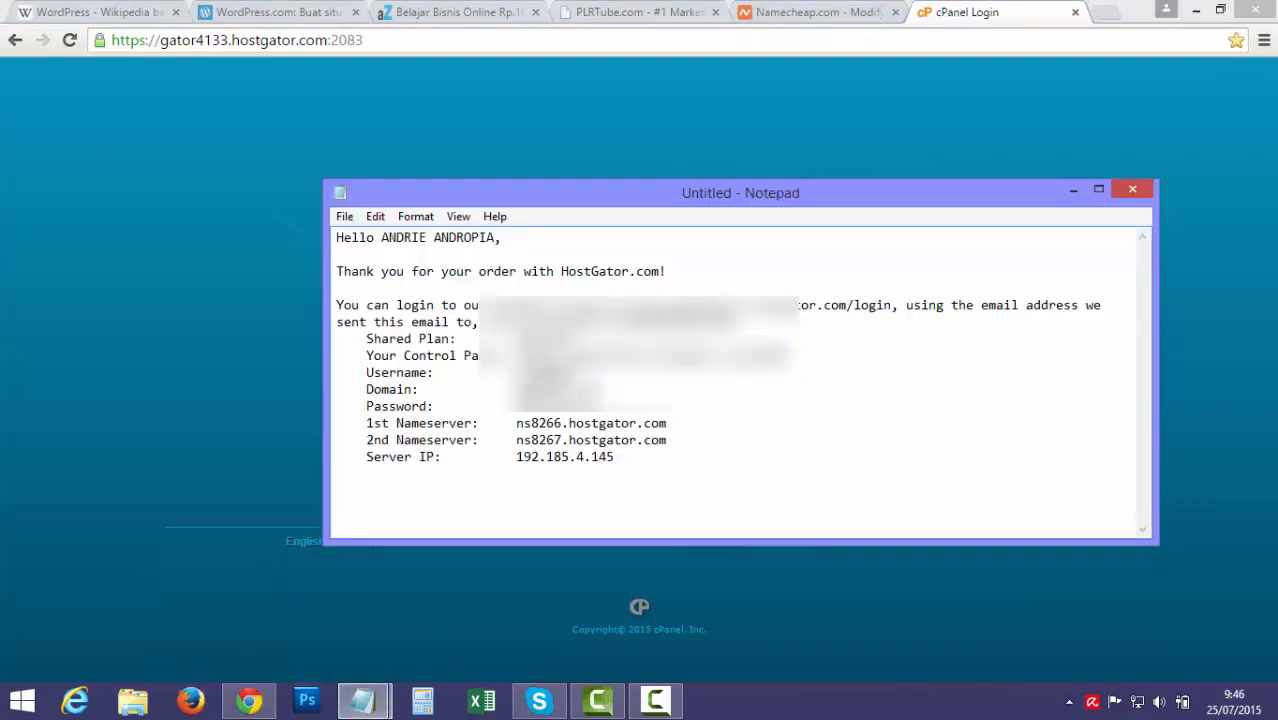
double_click(547, 373)
drag(612, 197, 1120, 160)
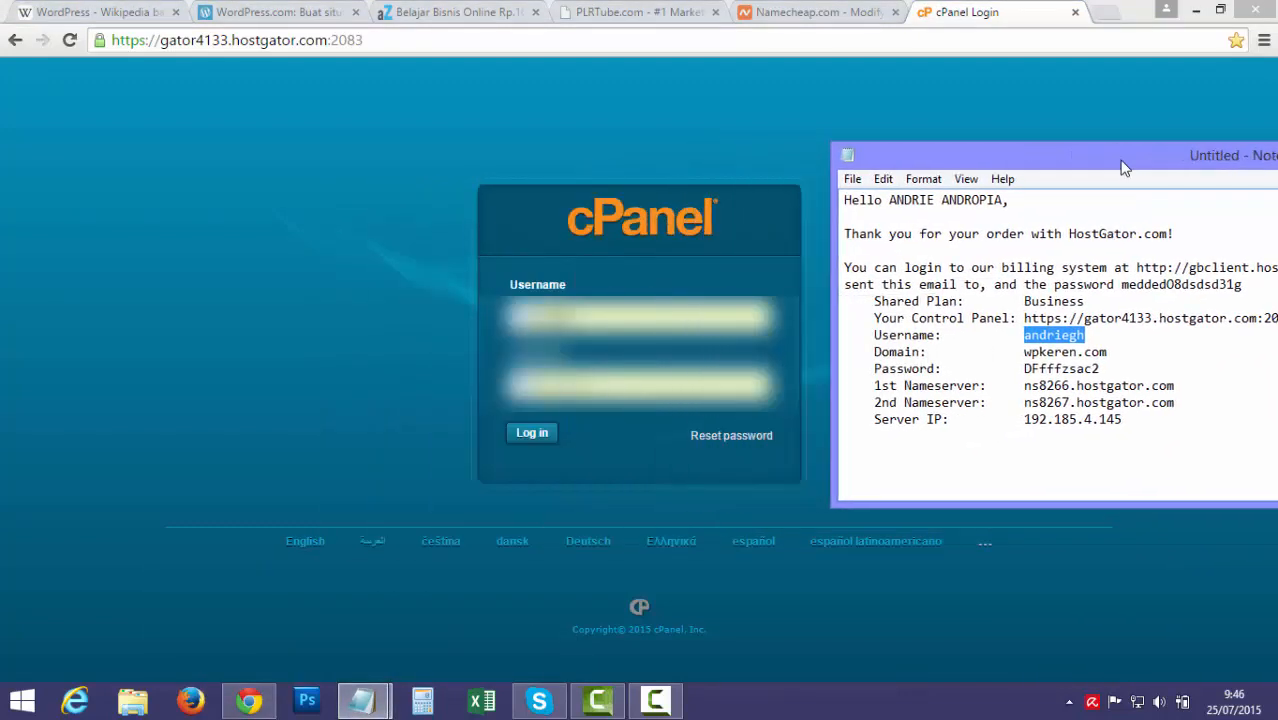
click(1063, 340)
double_click(1063, 340)
key(alt+Tab)
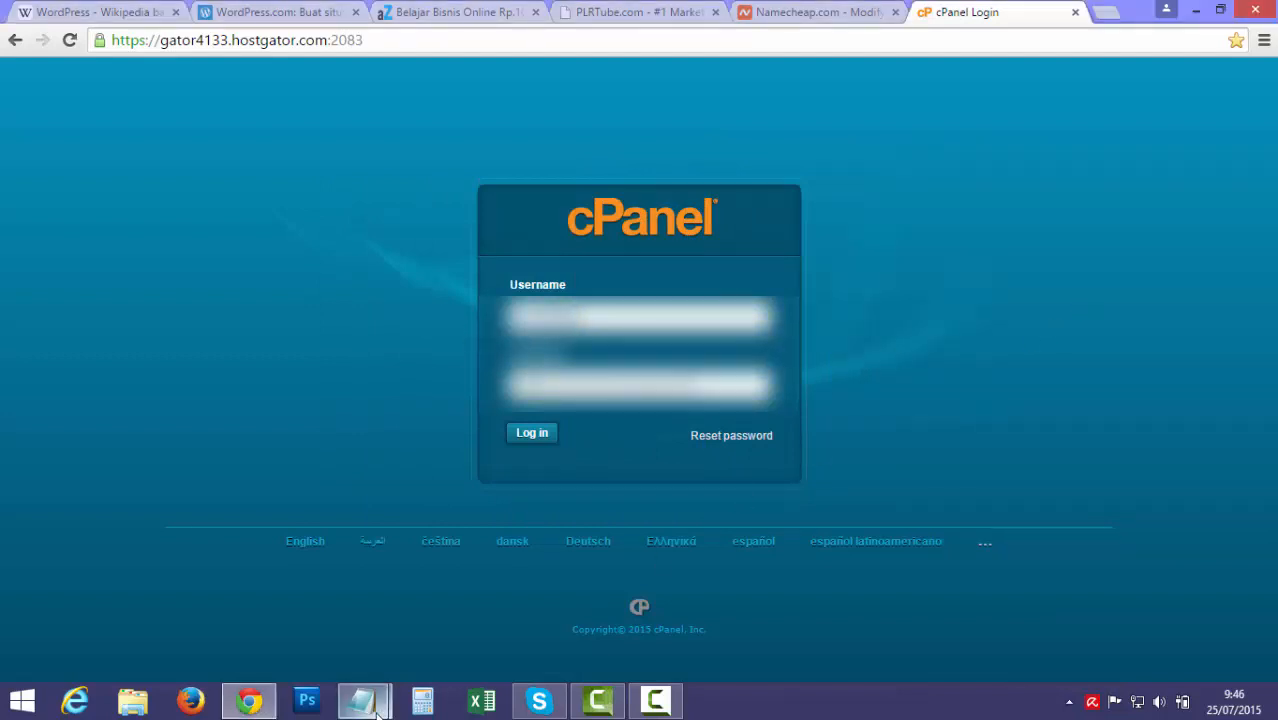
Select the account password in the notes and reload the cPanel login page
mouse_move(362, 700)
click(433, 650)
double_click(1085, 368)
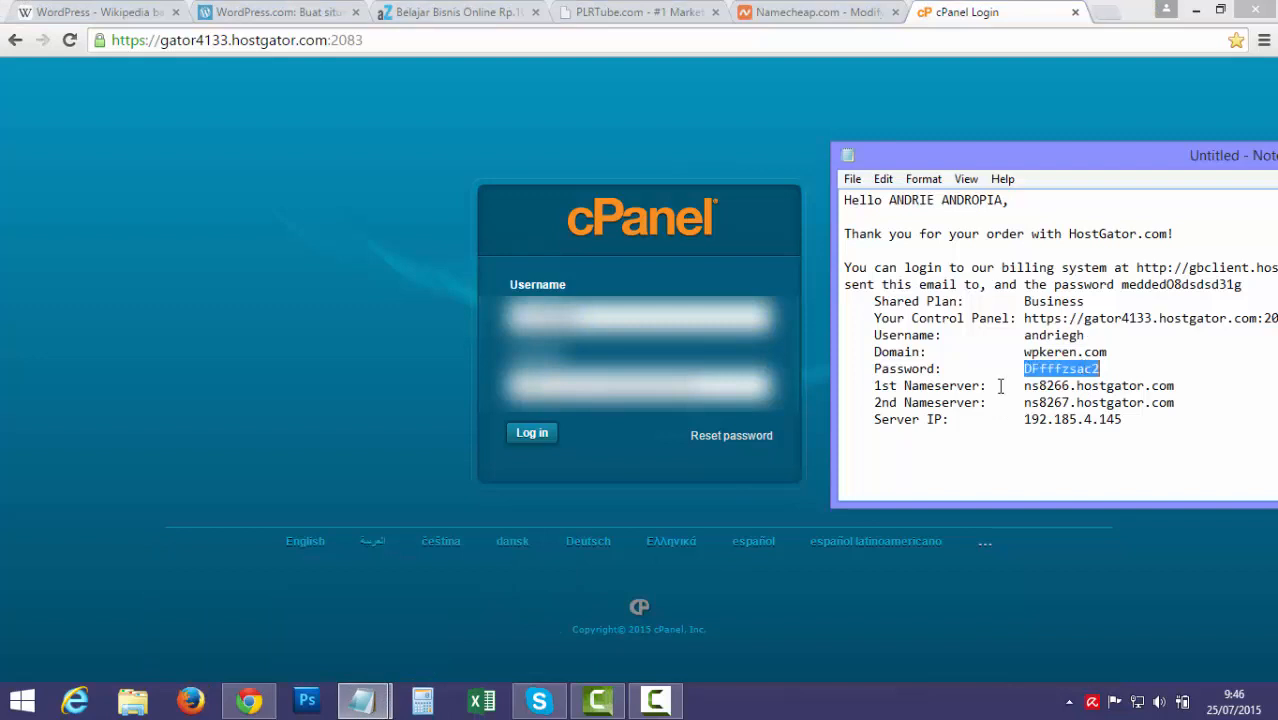
click(616, 388)
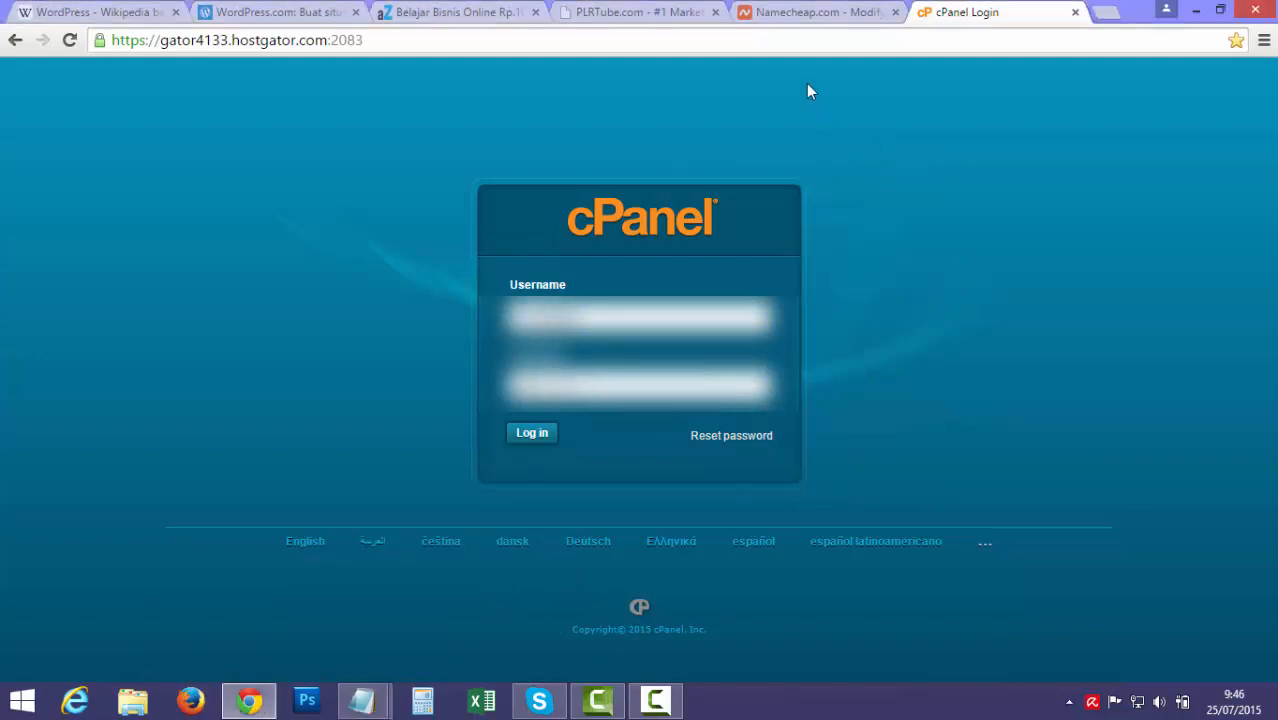
click(615, 40)
key(Return)
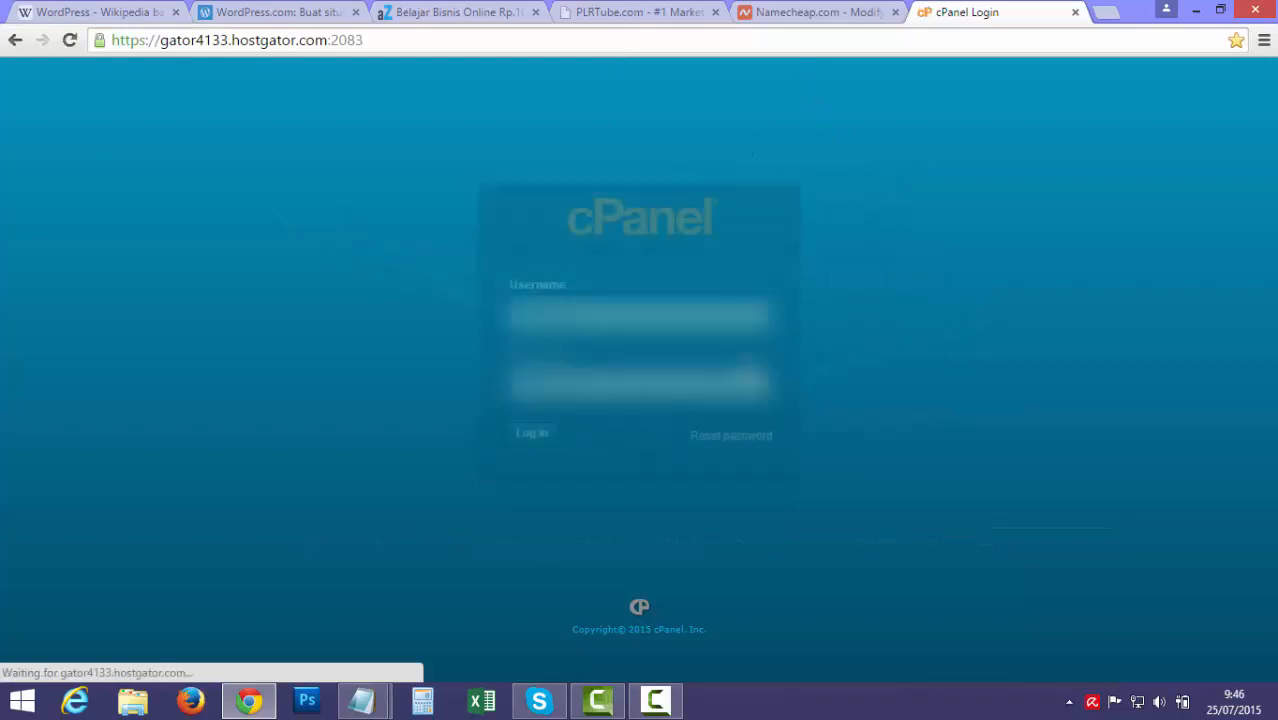
Log in to cPanel and open QuickInstall from Software and Services
click(531, 436)
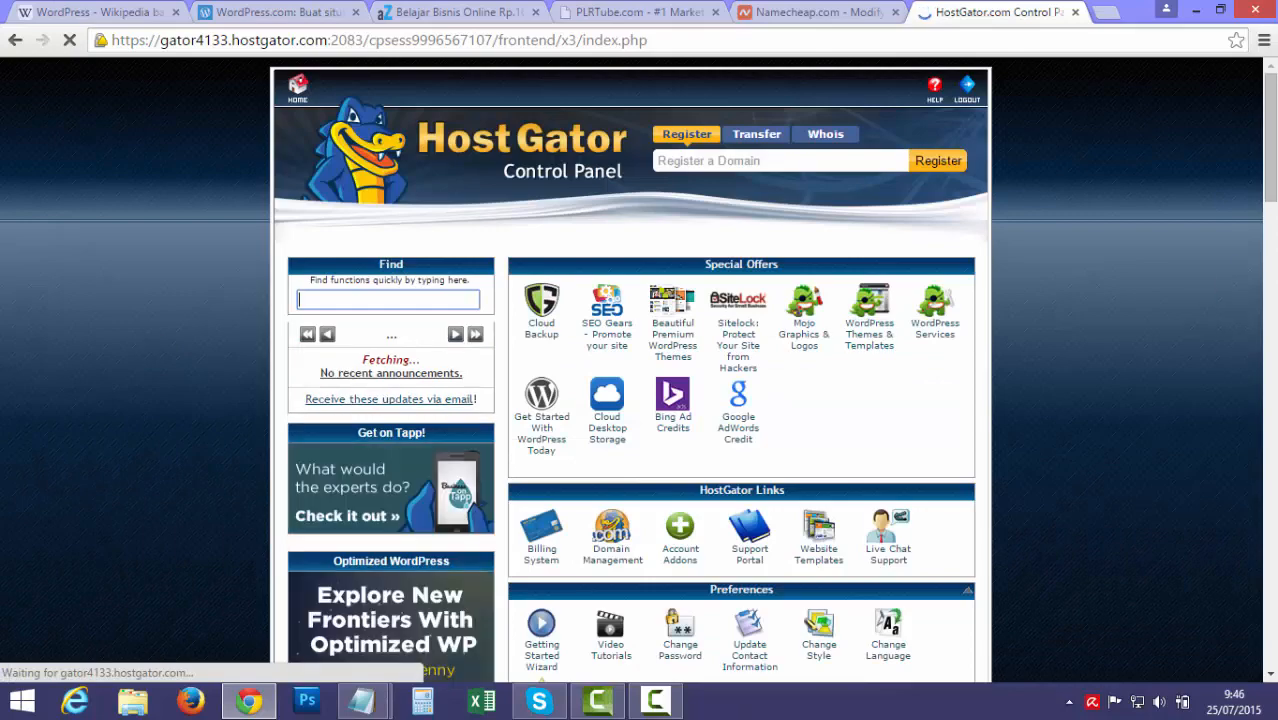
scroll(1274, 233, down, 3)
drag(1274, 233, 1270, 530)
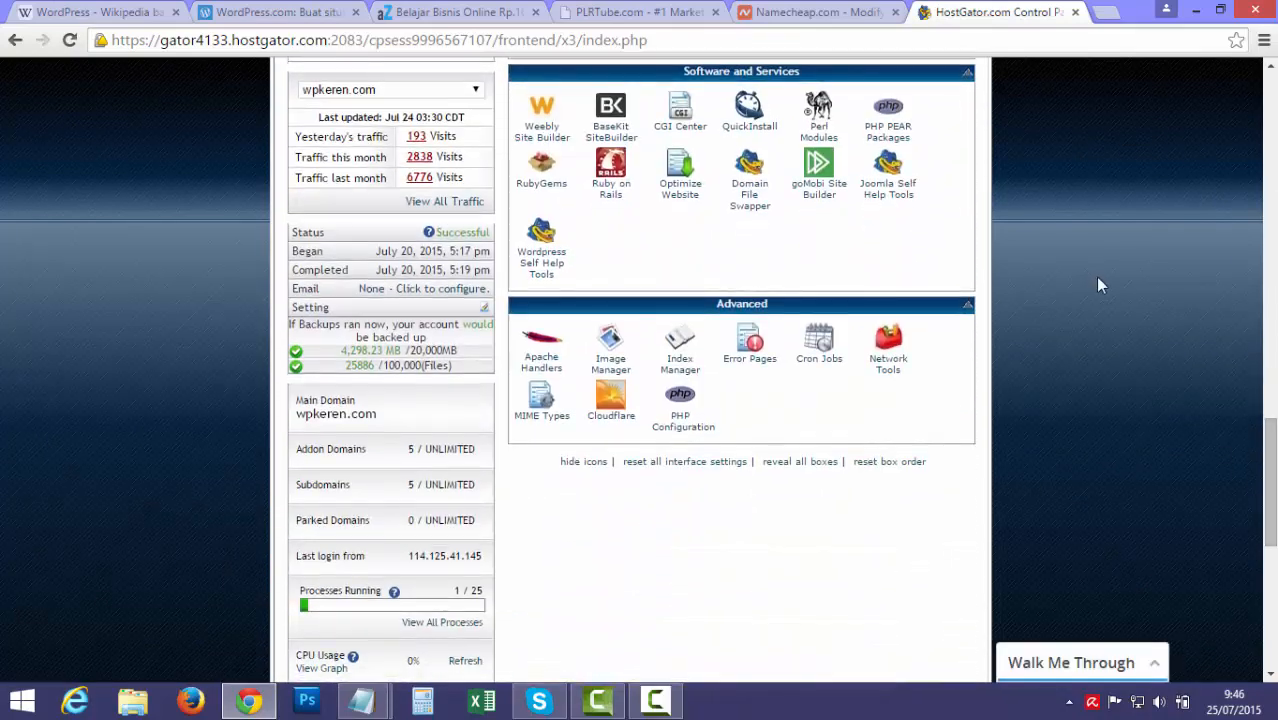
scroll(1080, 265, up, 2)
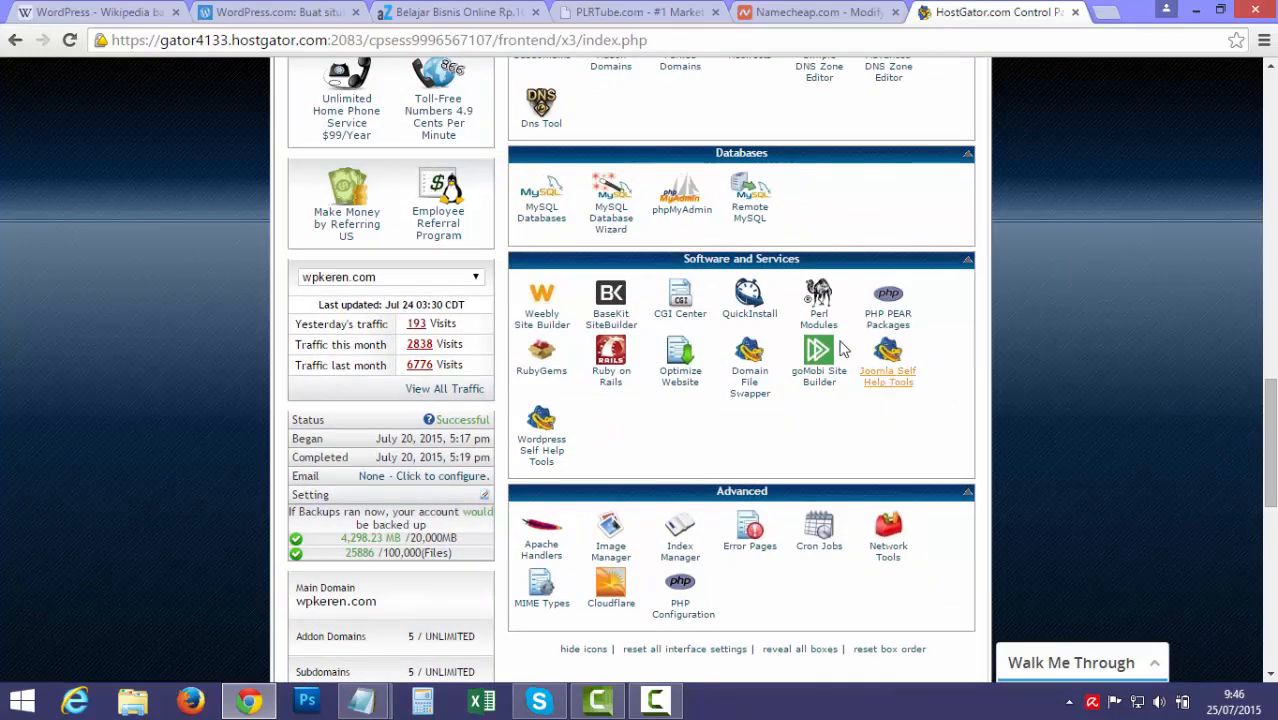
click(749, 316)
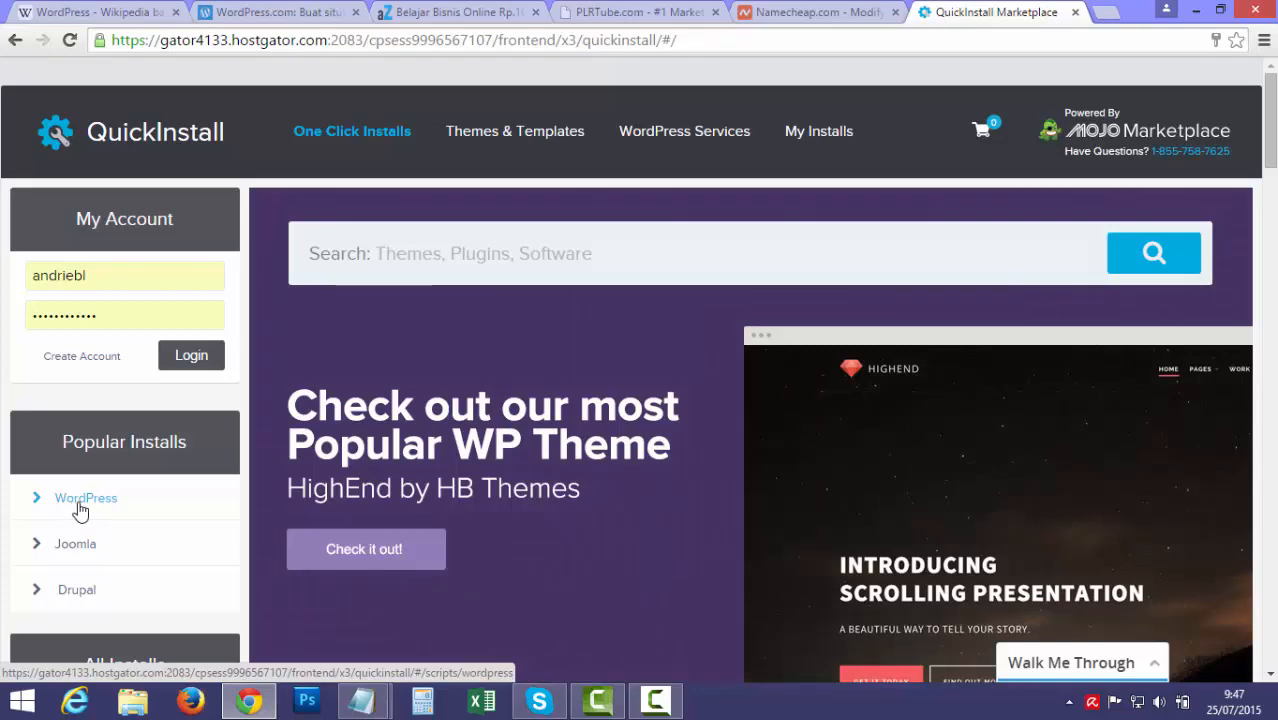
Choose WordPress under Popular Installs, start the free install, and open the domain dropdown
click(80, 510)
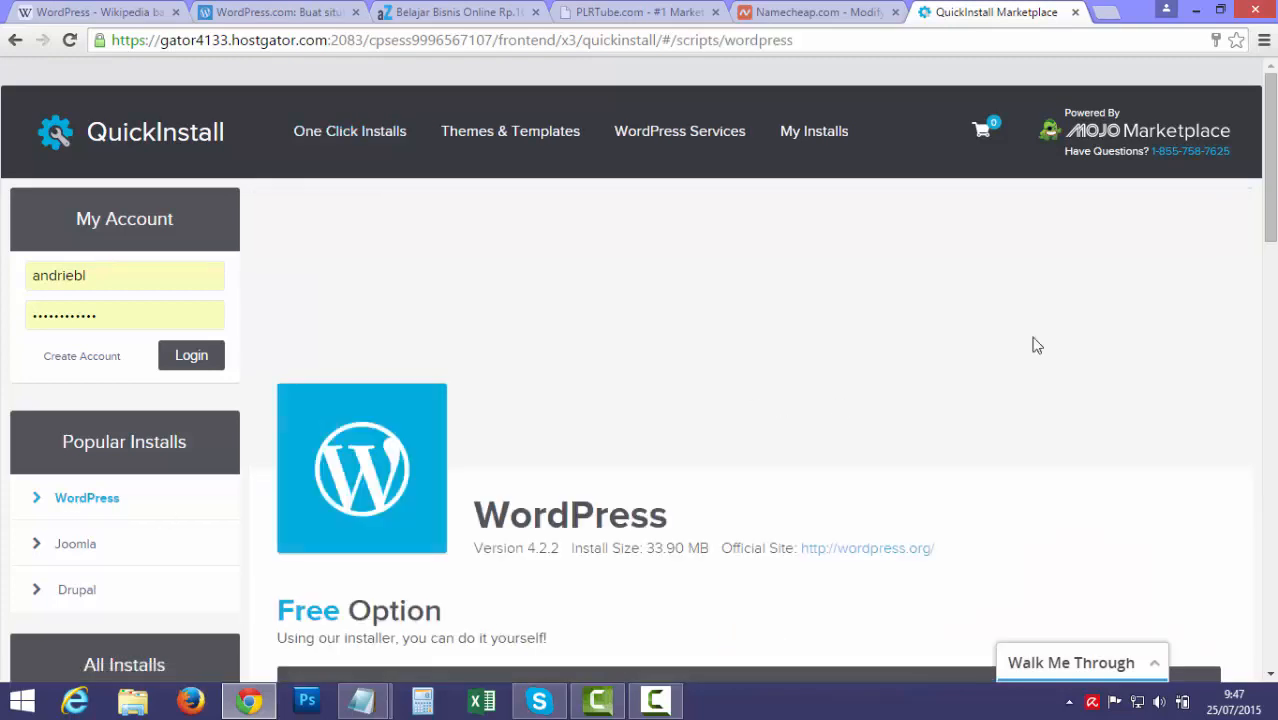
scroll(1043, 370, down, 5)
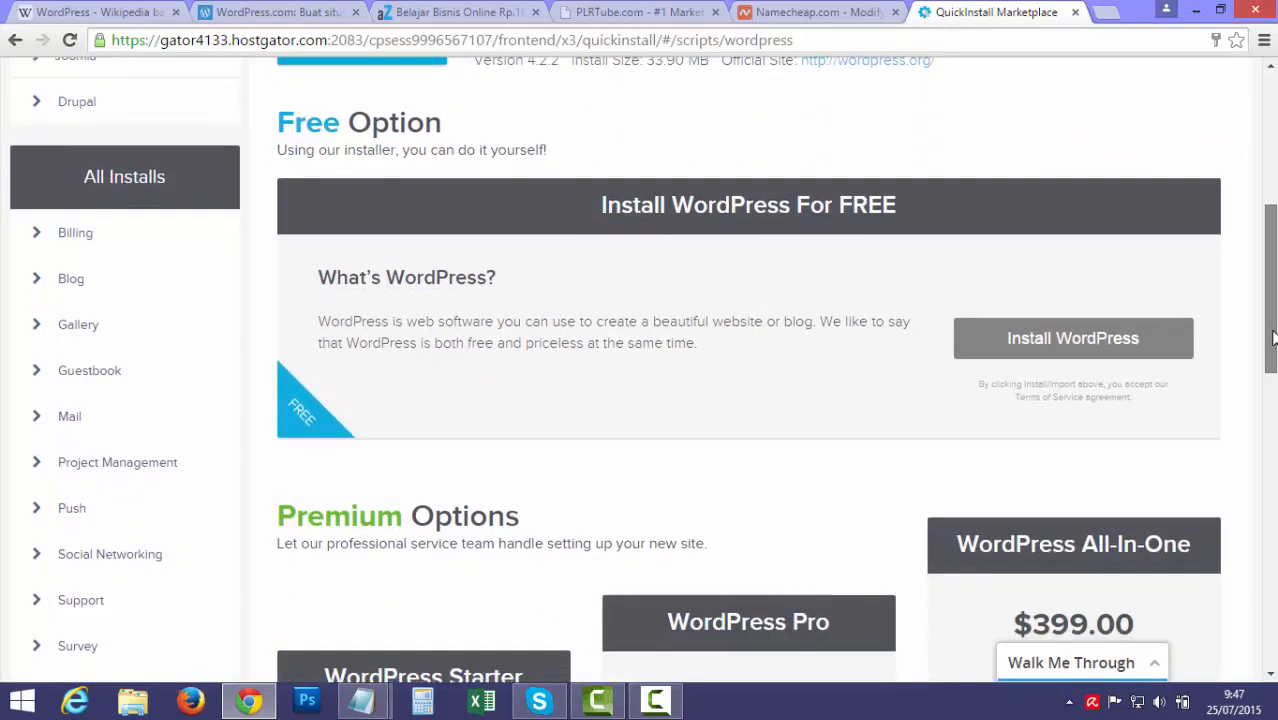
click(1033, 345)
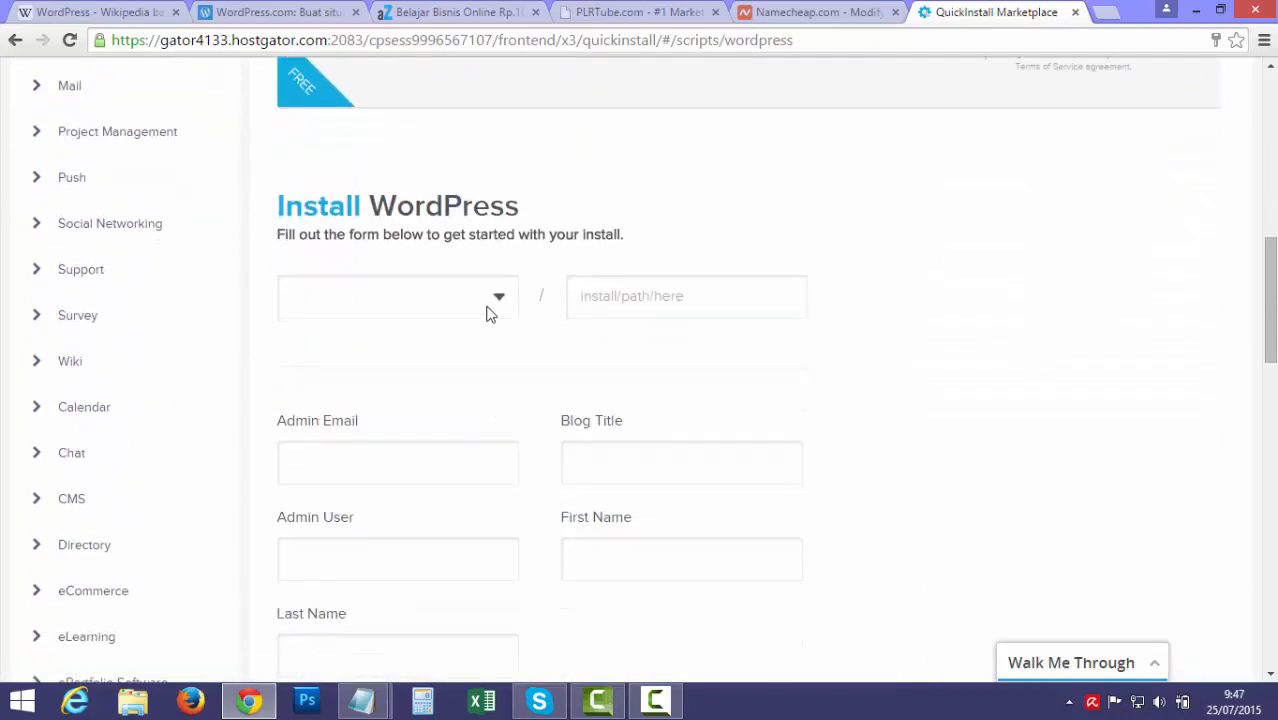
scroll(818, 209, down, 1)
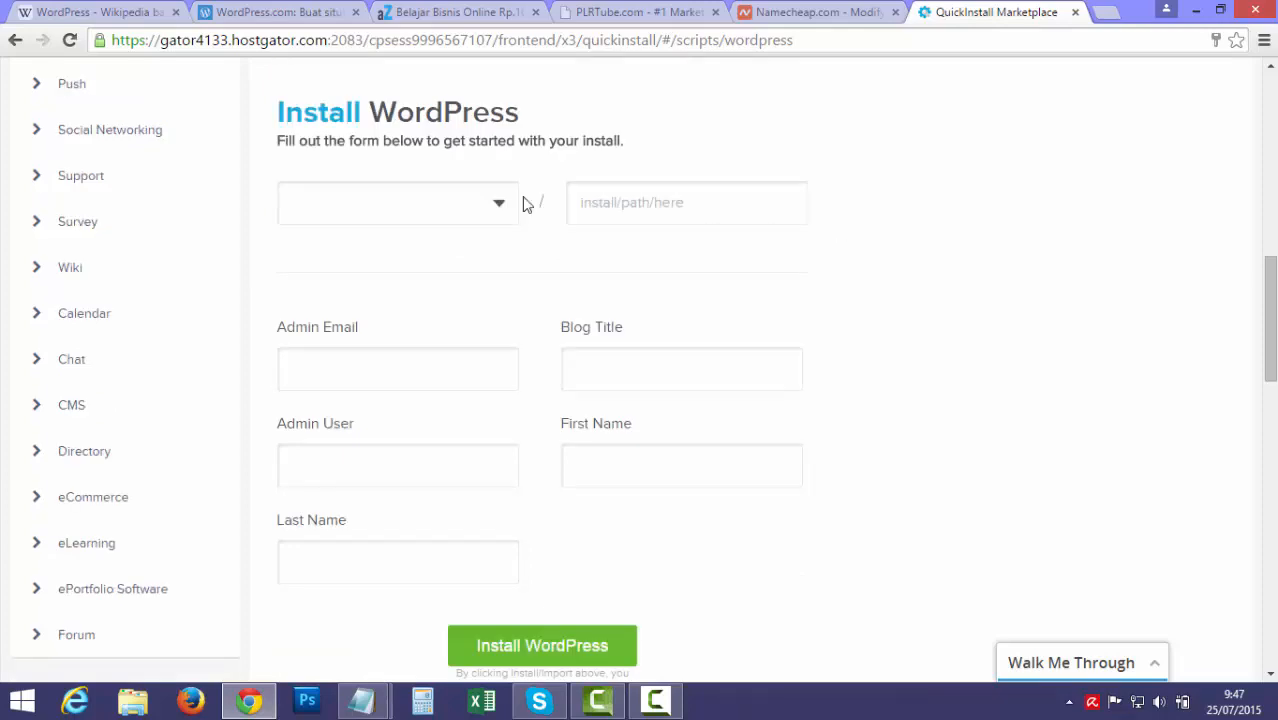
click(450, 206)
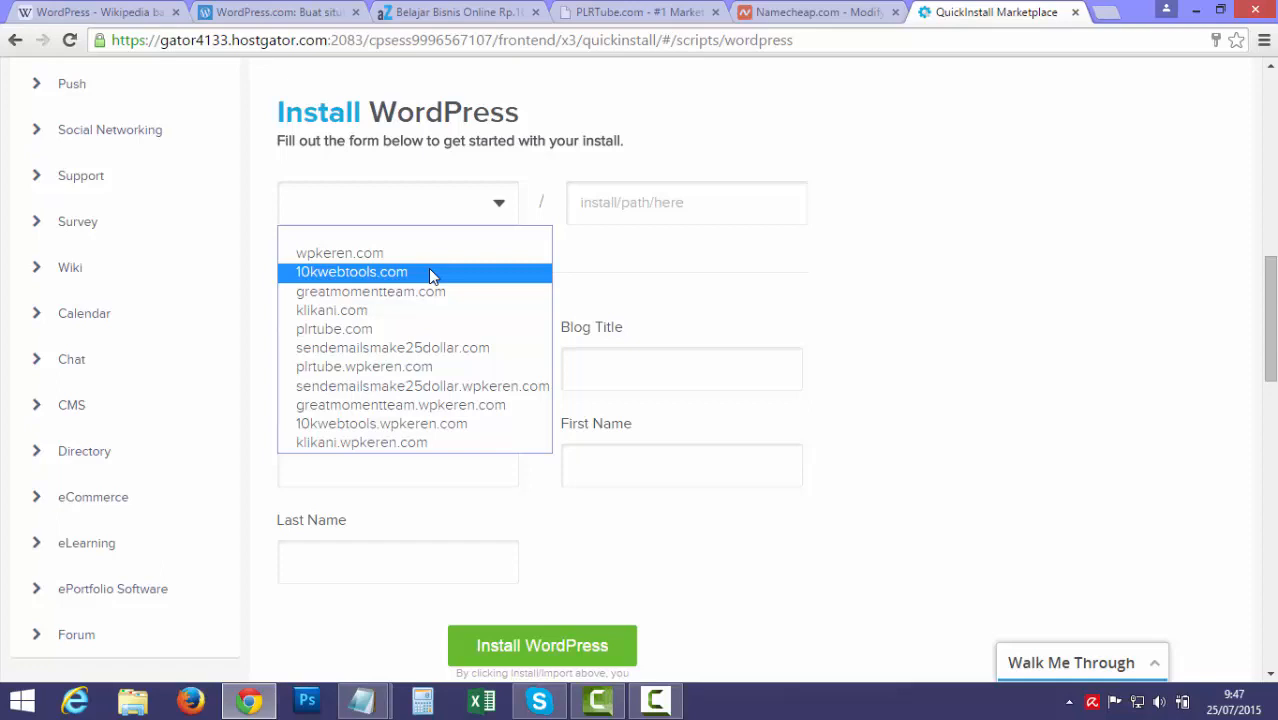
Choose 10kwebtools.com as the domain and leave the install path empty after trying 'member'
click(321, 275)
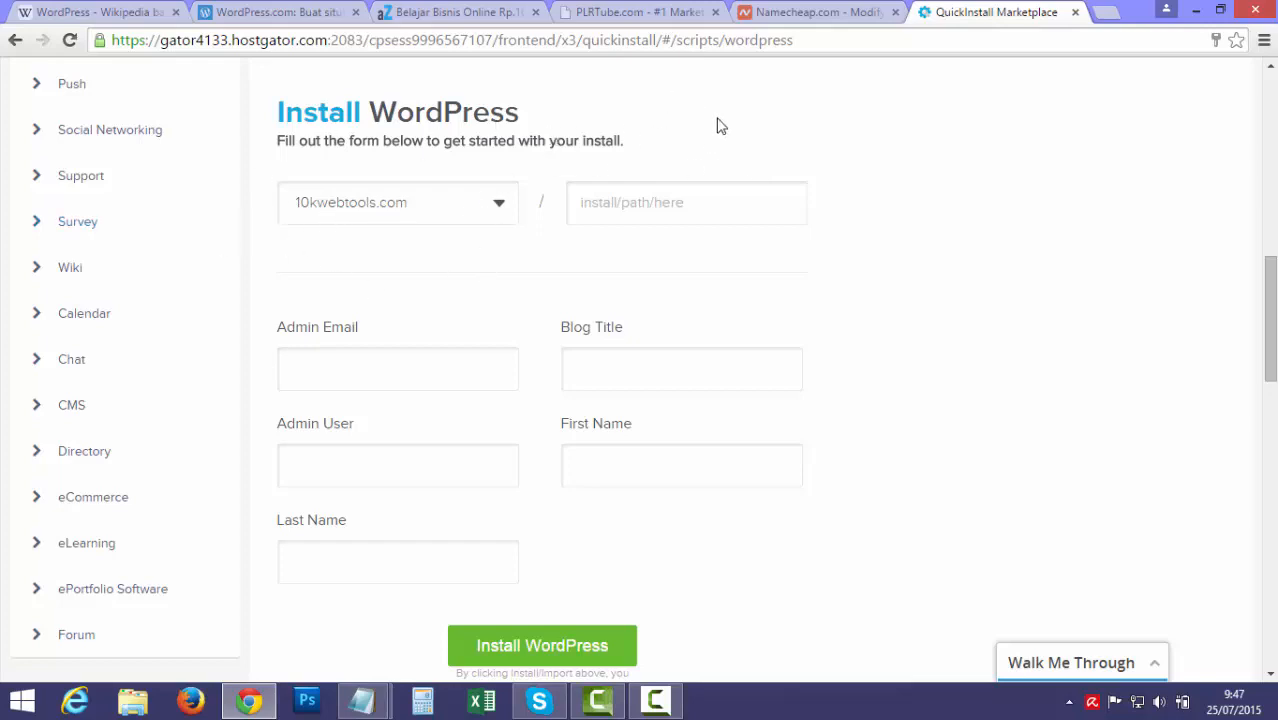
click(666, 207)
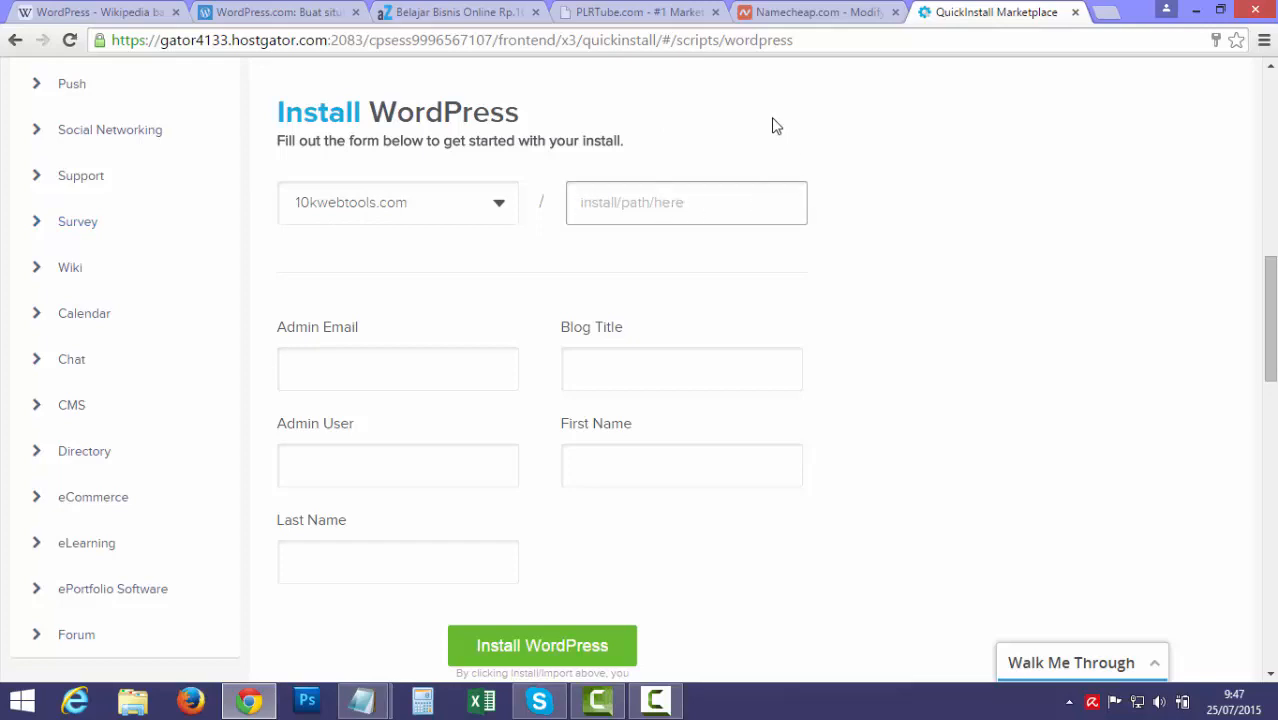
text(member)
key(ctrl+a)
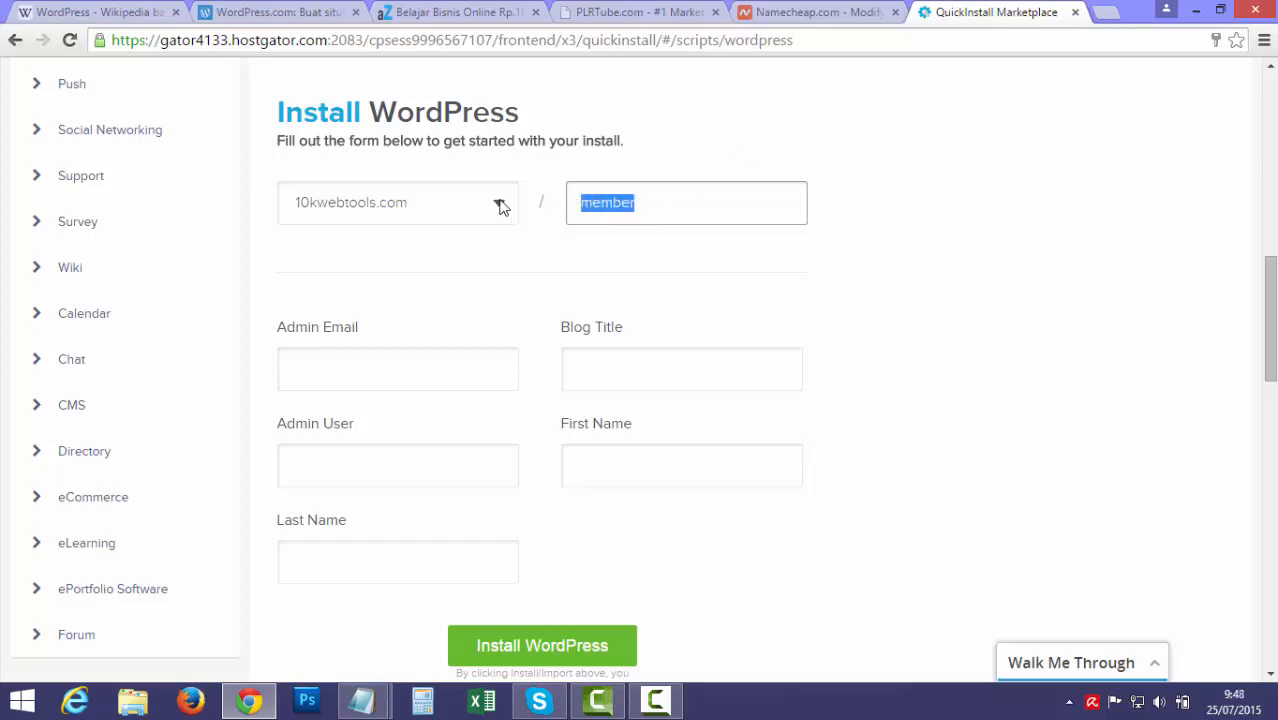
key(BackSpace)
click(929, 164)
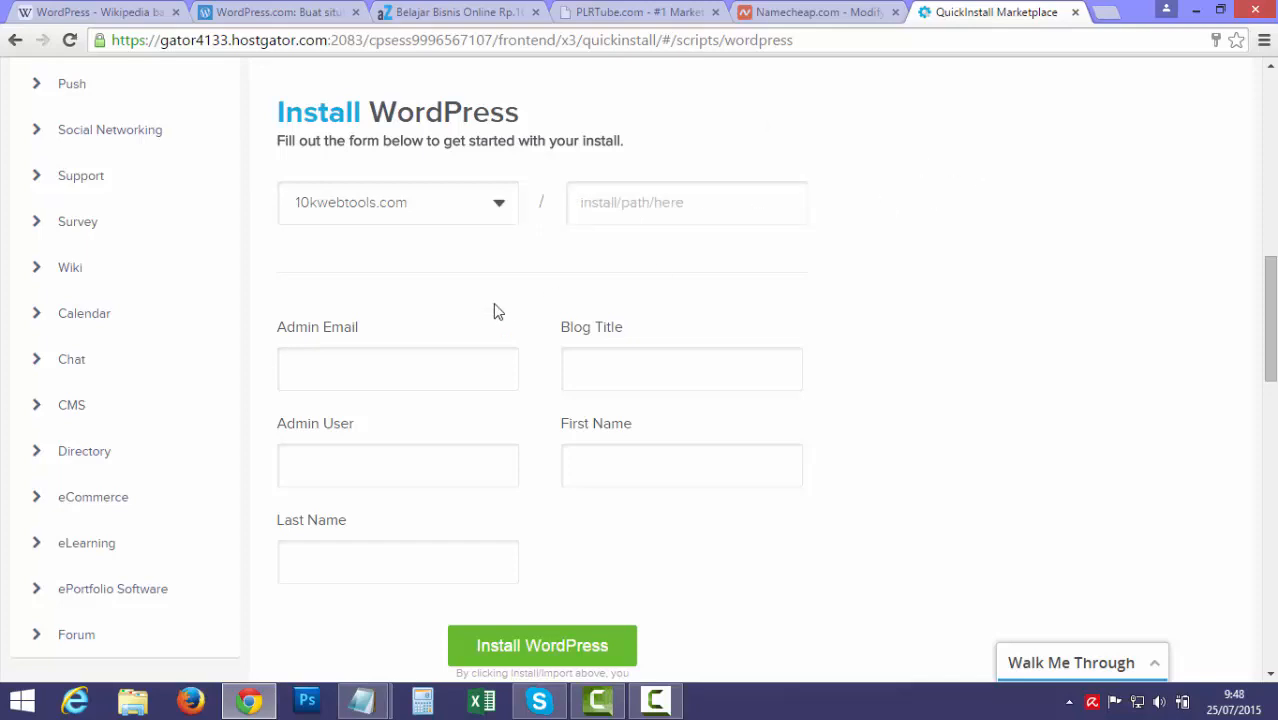
Fill the admin email with a saved address, enter blog title 'Belajar Wordpress', then view AndrieZone
click(366, 380)
click(366, 380)
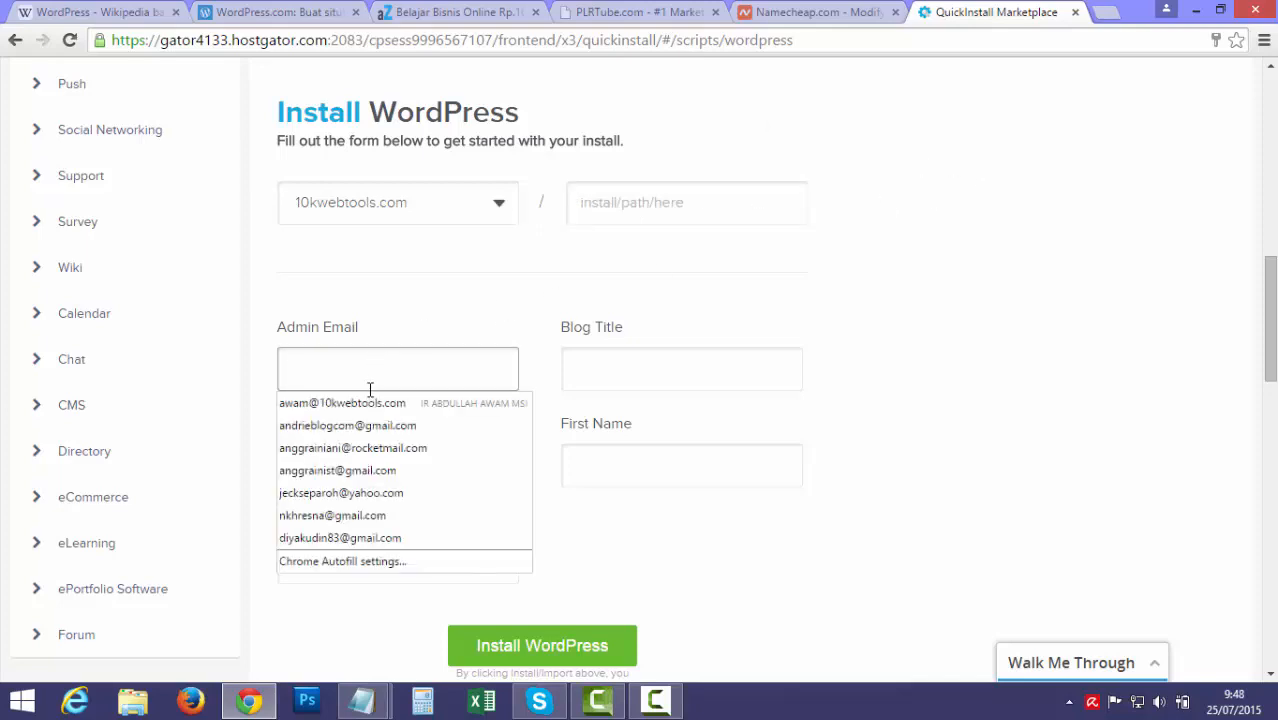
click(370, 428)
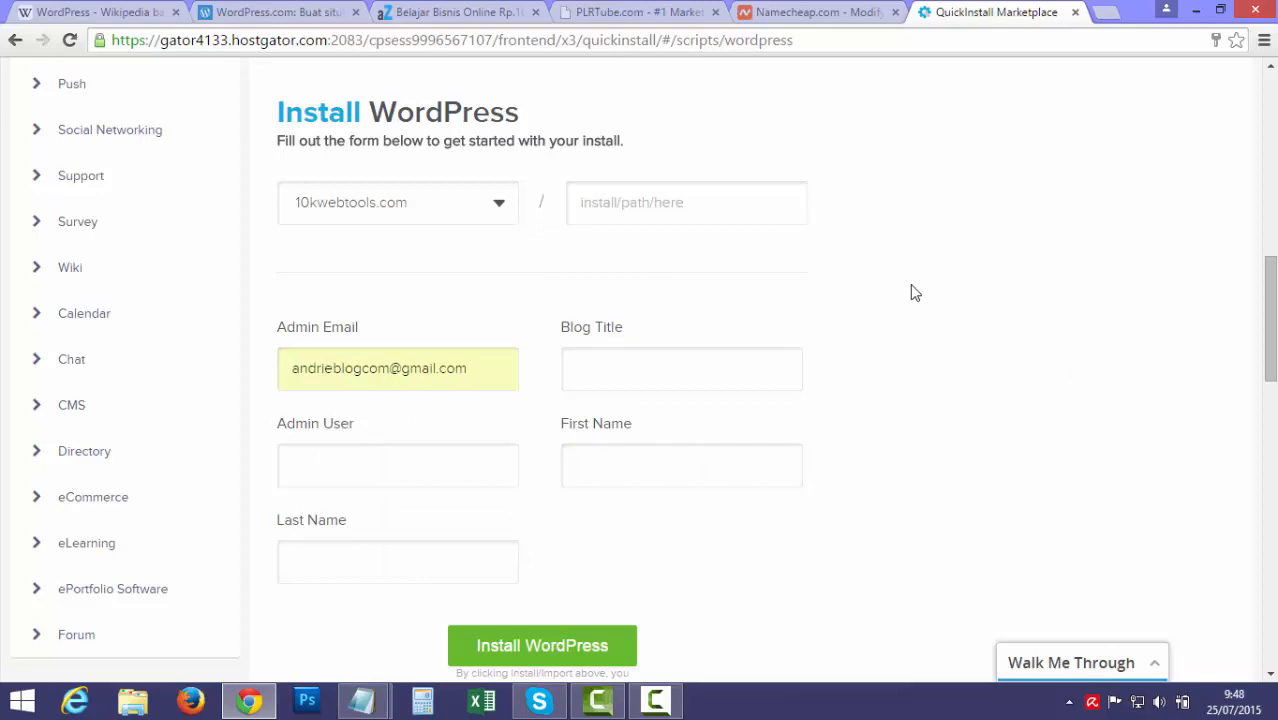
click(677, 360)
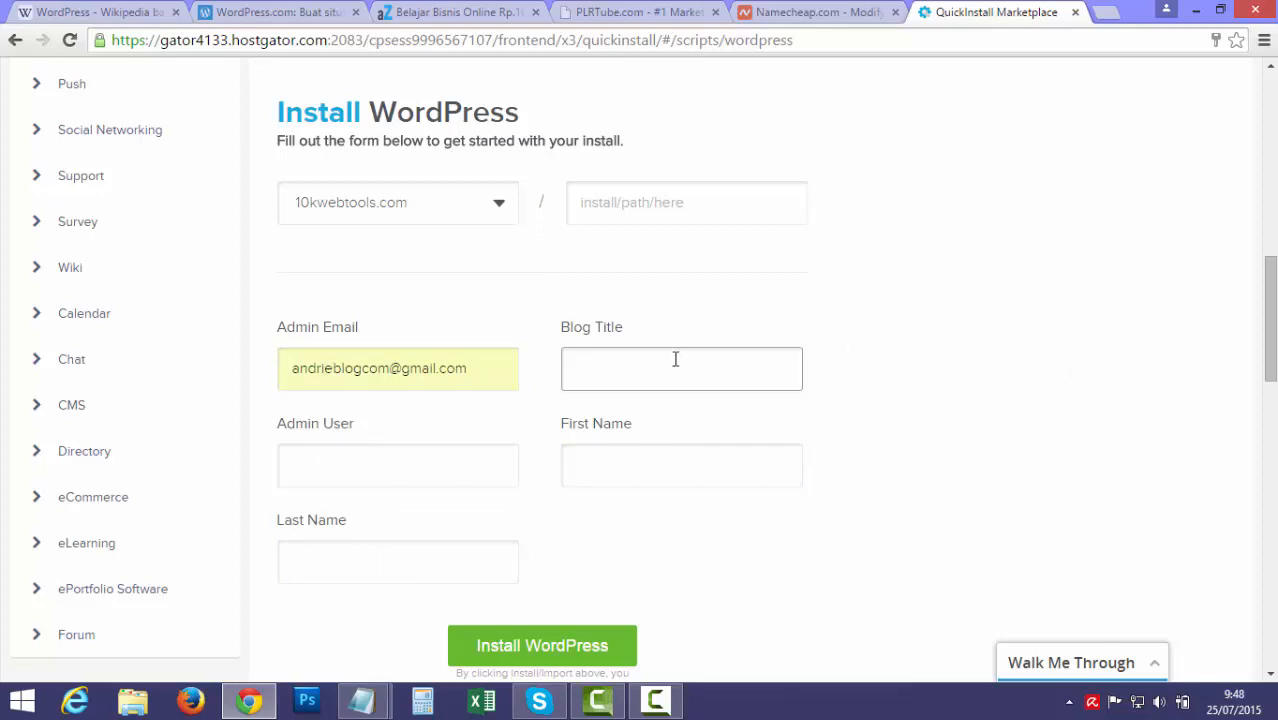
text(Belajar Wordpress)
drag(690, 368, 518, 373)
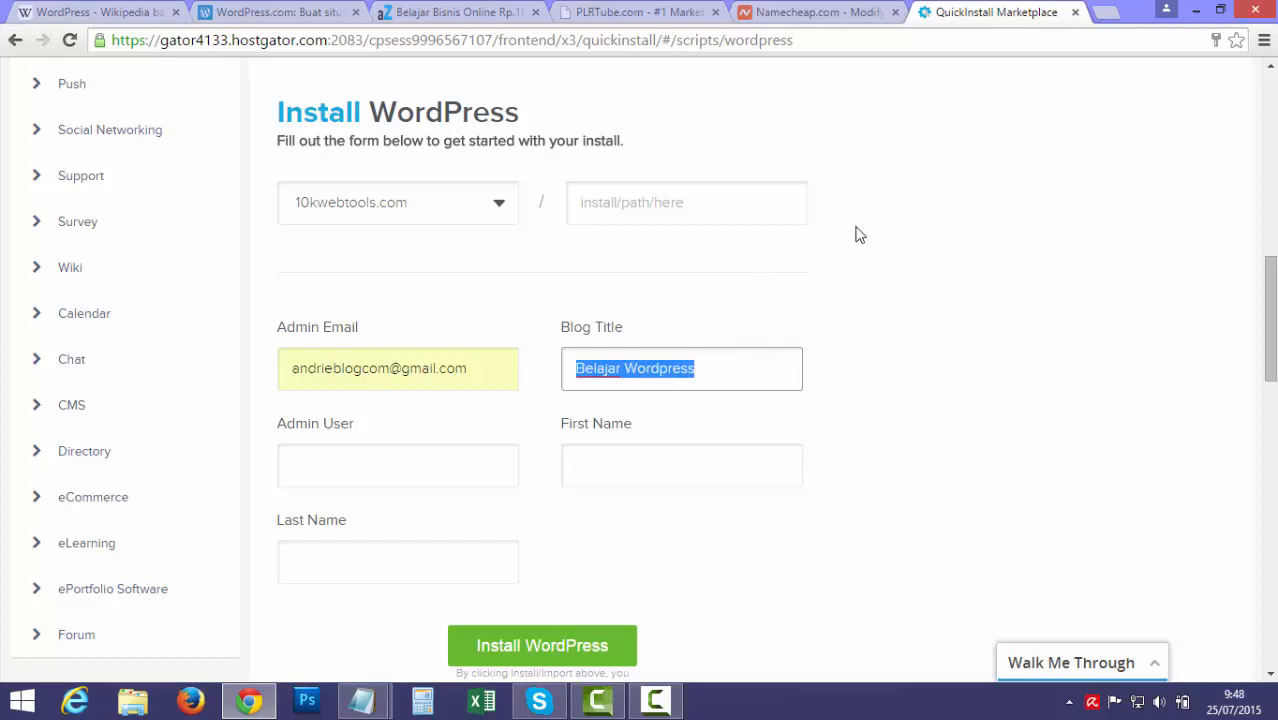
click(428, 12)
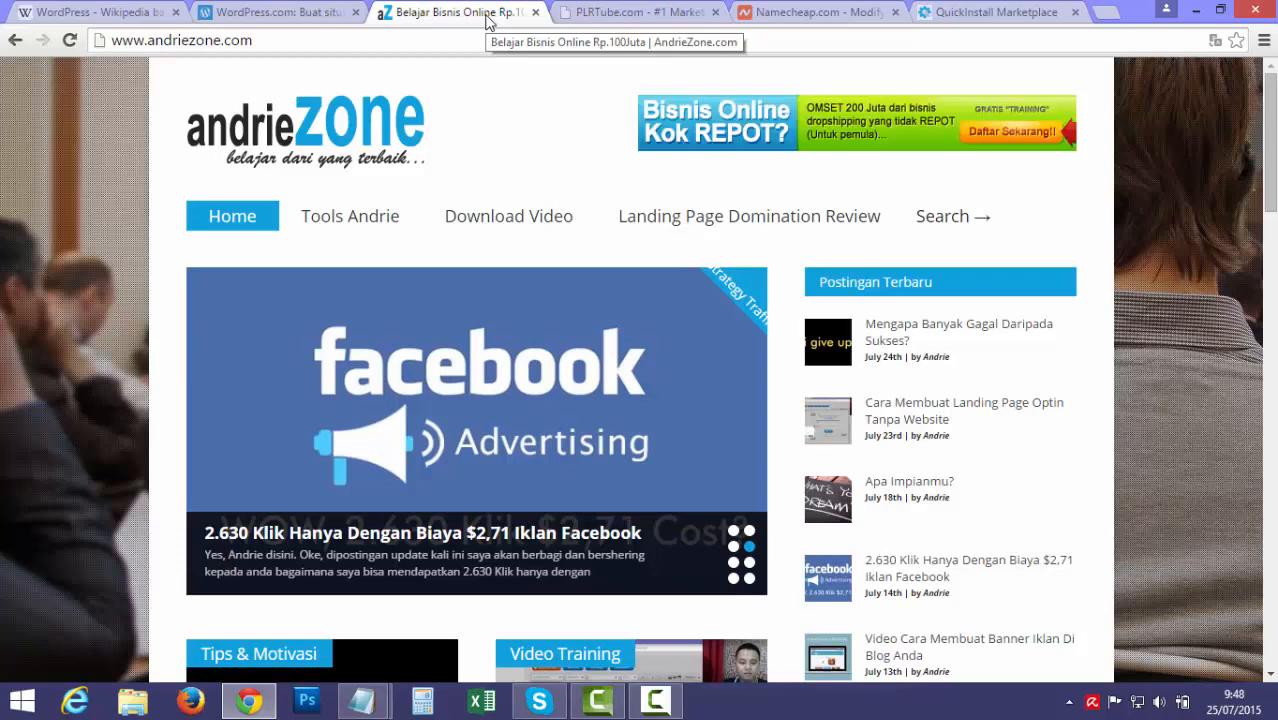
Return to the QuickInstall form and enter 'admin' as the Admin User
click(585, 14)
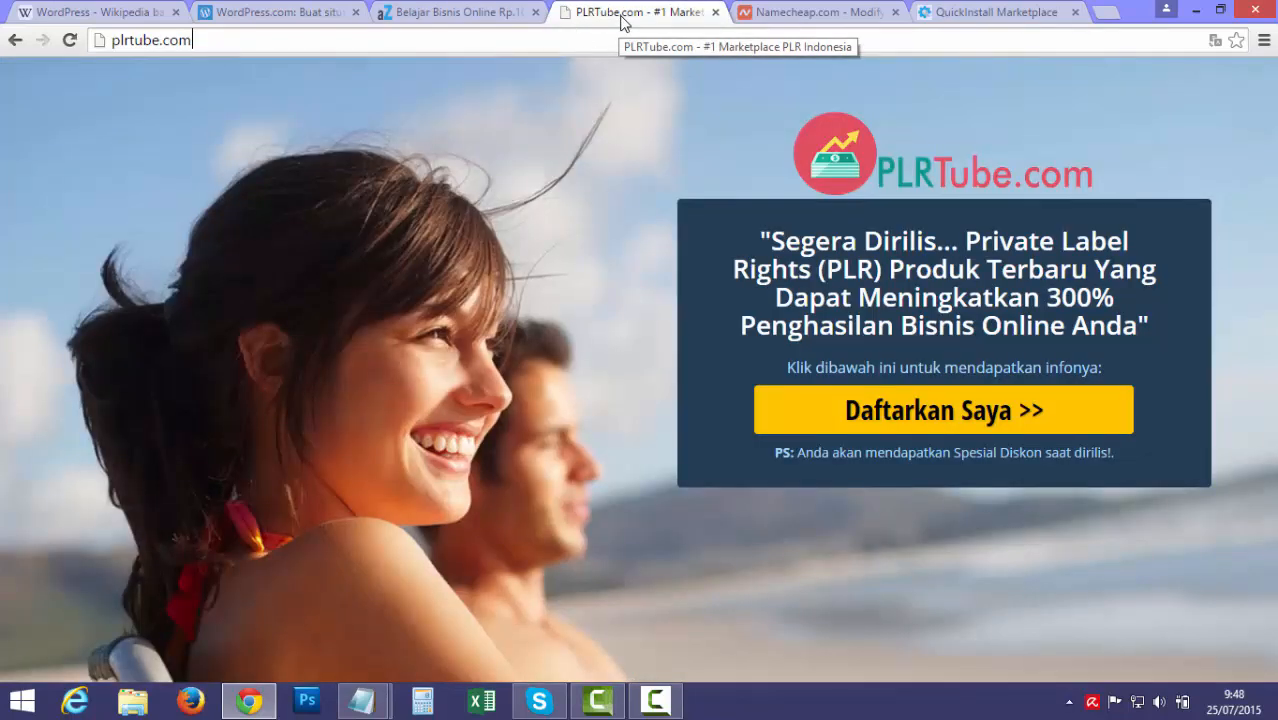
click(970, 12)
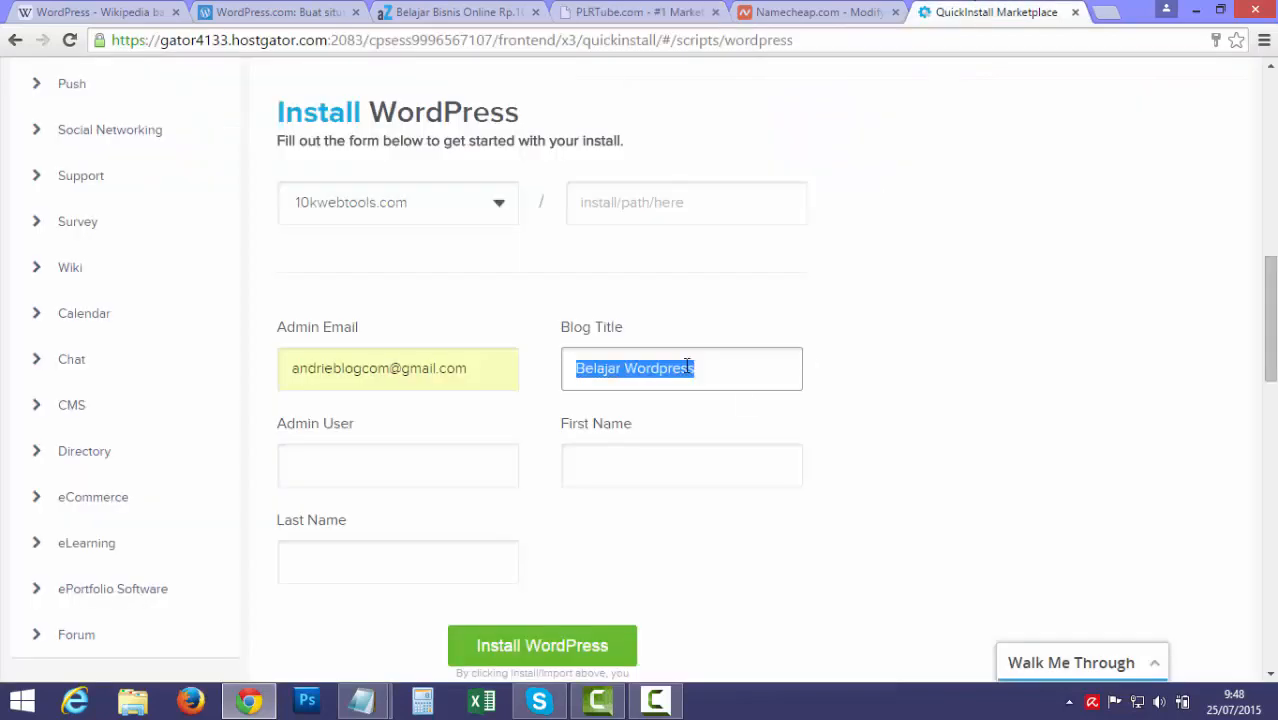
click(862, 345)
click(418, 468)
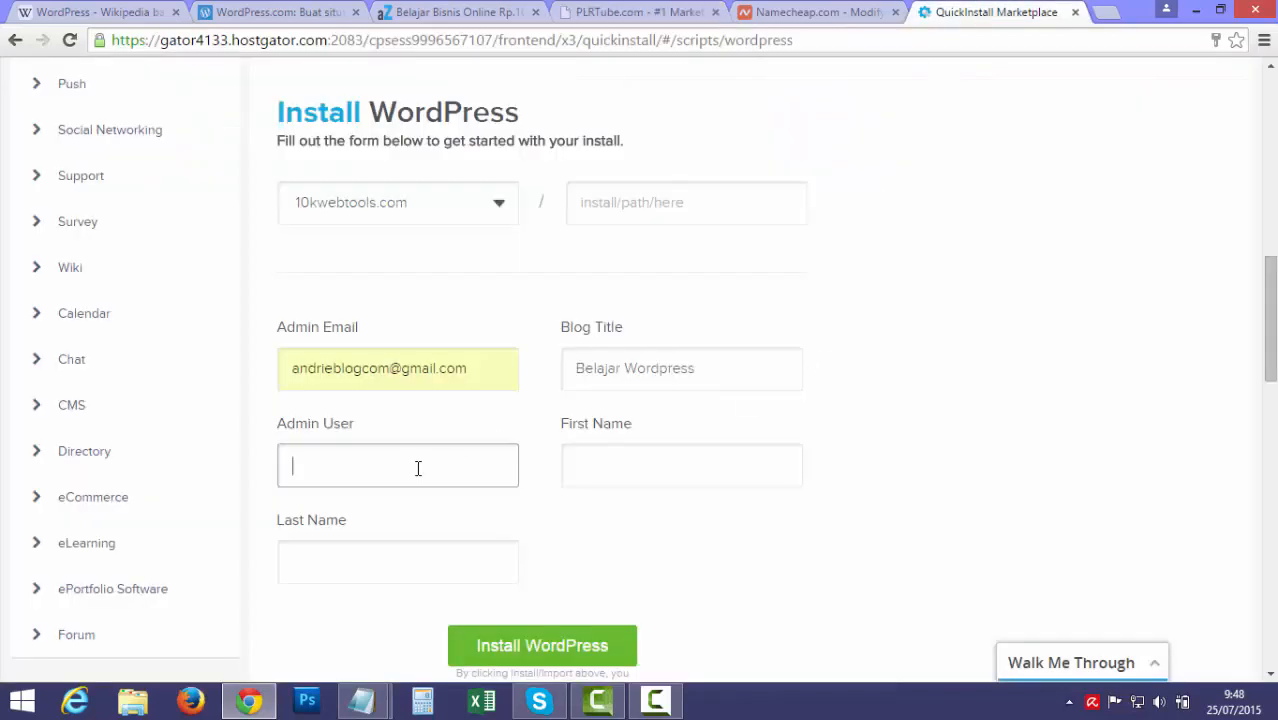
text(admin)
click(883, 403)
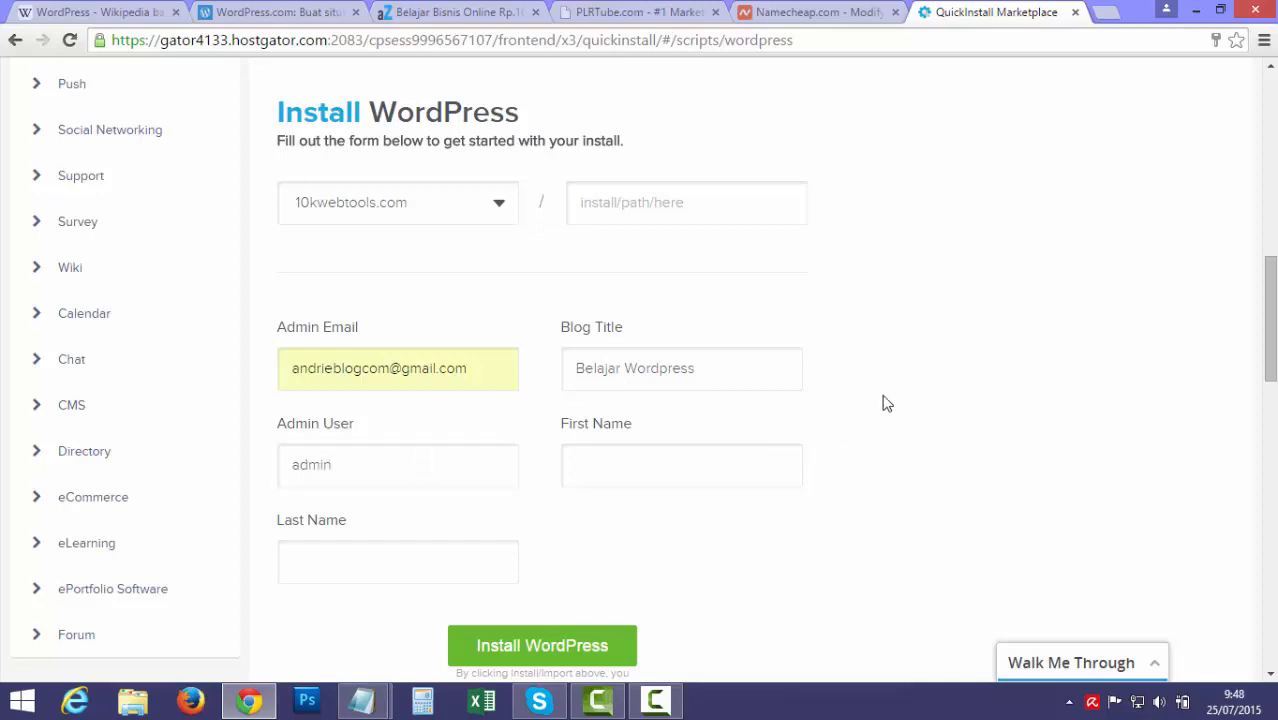
Enter the owner's first and last name and start the WordPress installation
scroll(883, 403, down, 1)
click(734, 376)
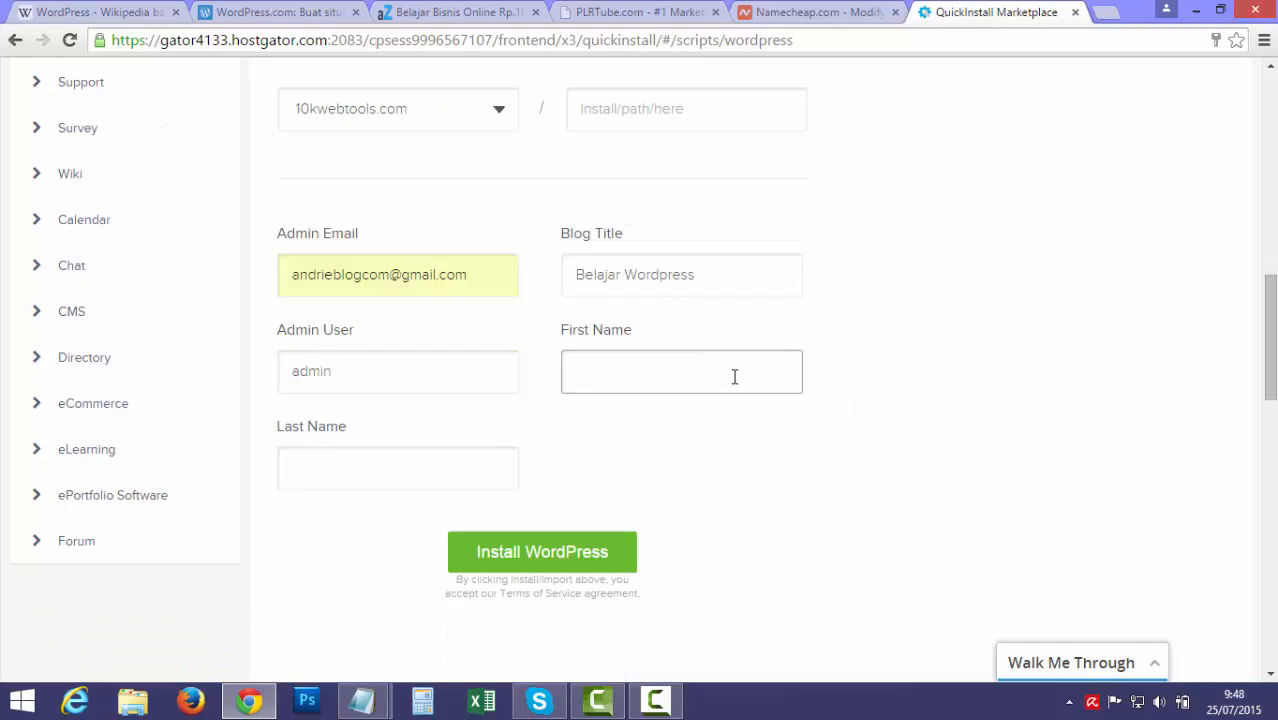
text(Andri)
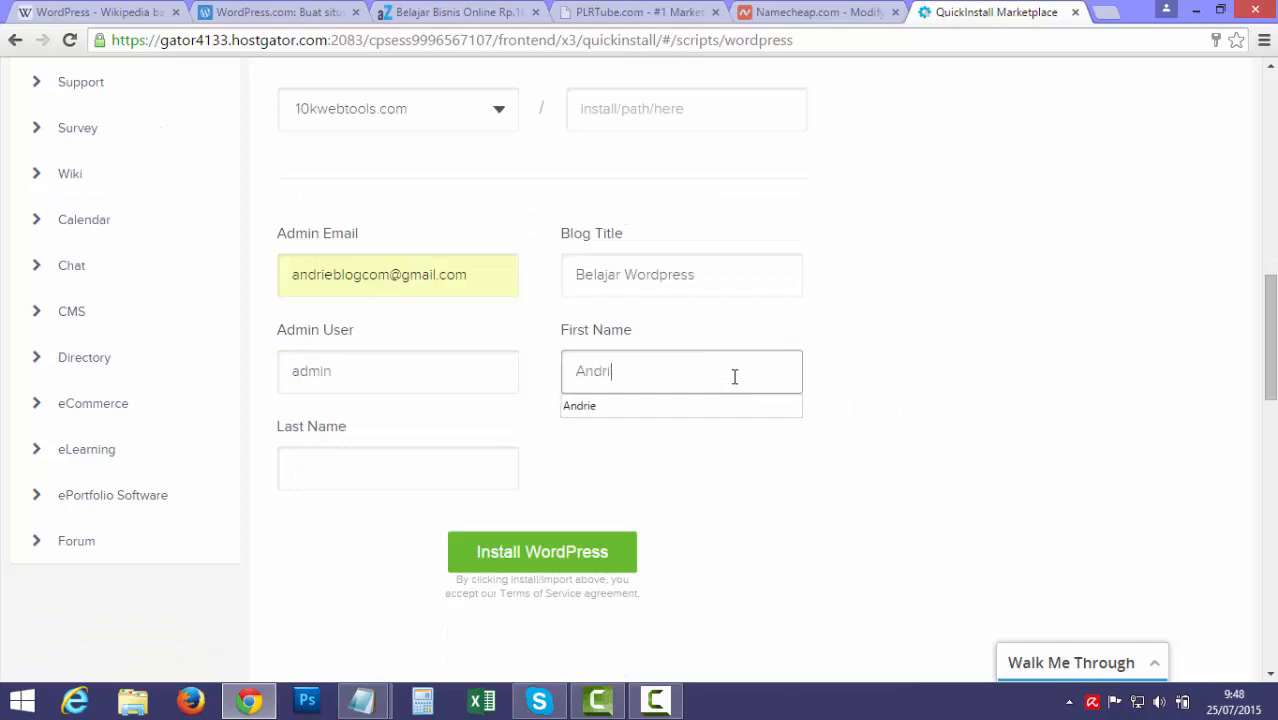
text(e)
click(710, 410)
click(335, 472)
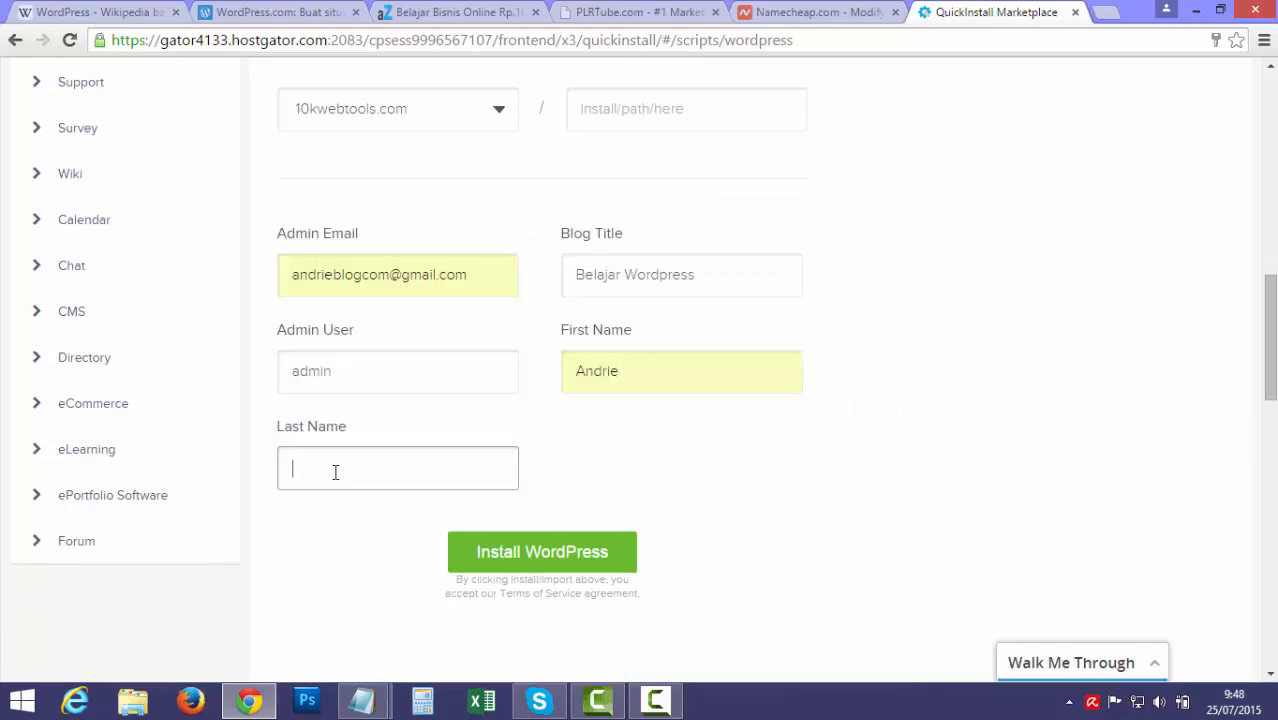
text(Andropa)
text(a)
double_click(676, 371)
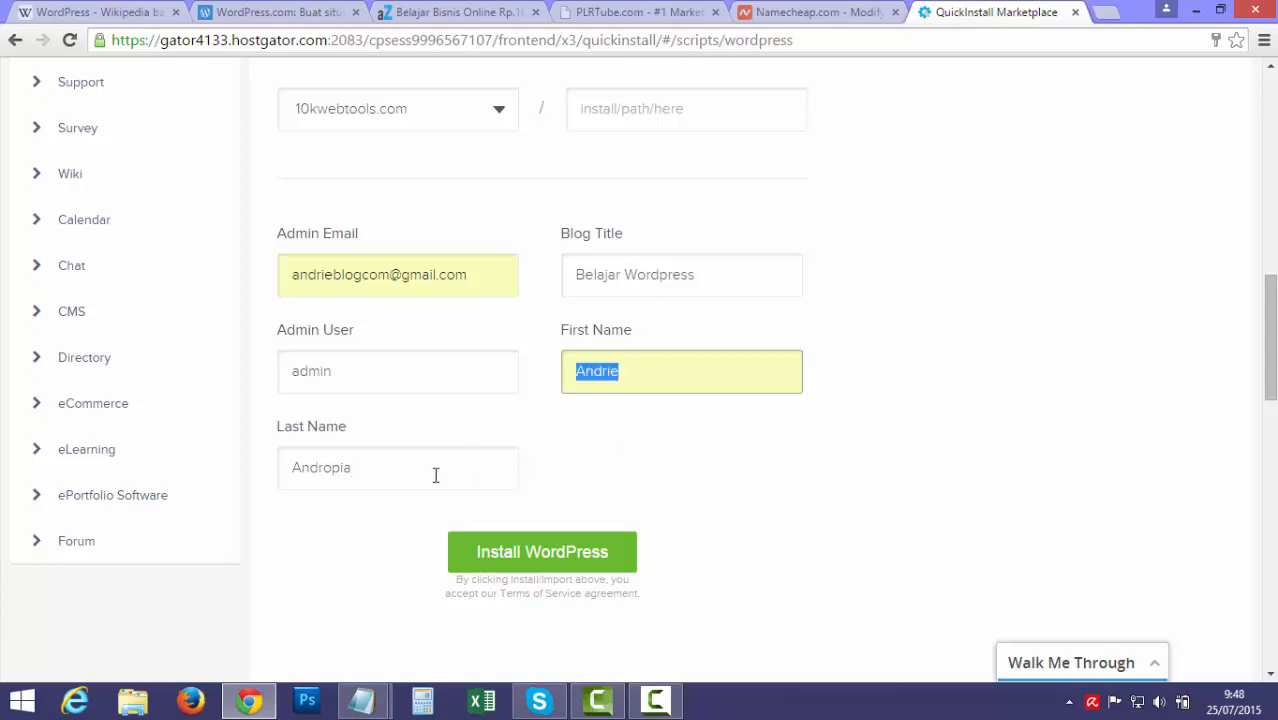
double_click(280, 471)
key(End)
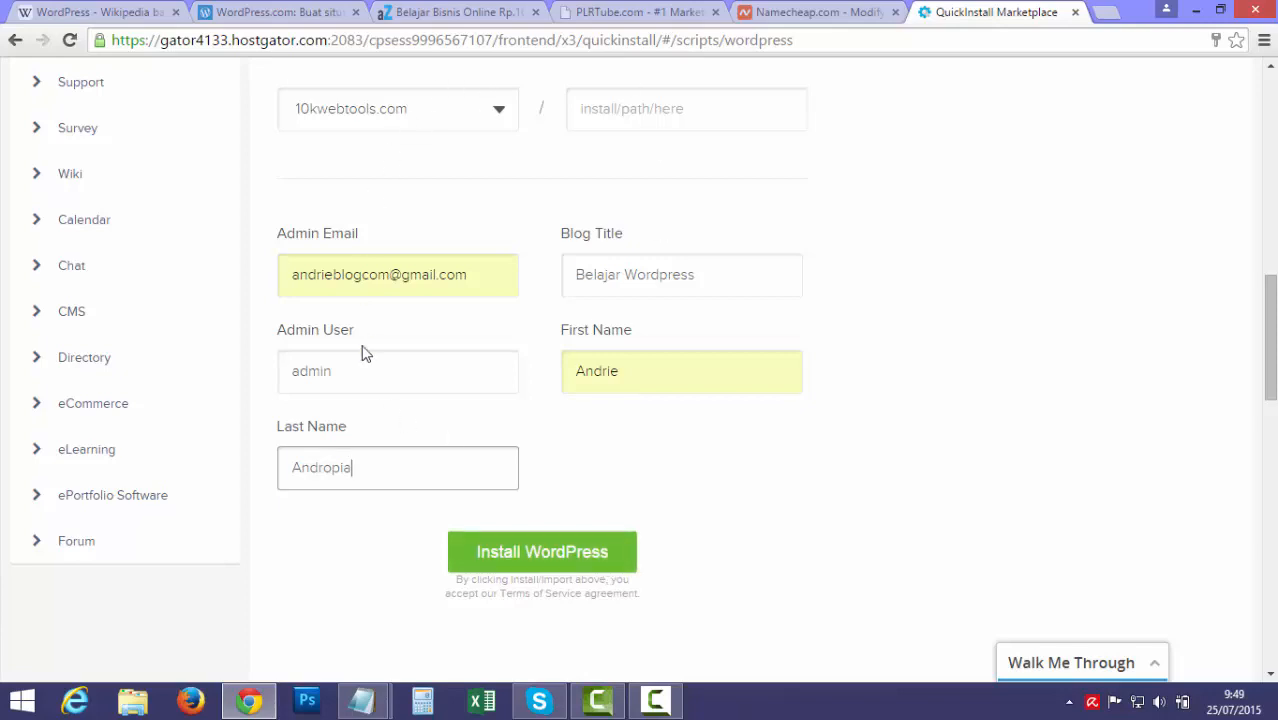
click(556, 556)
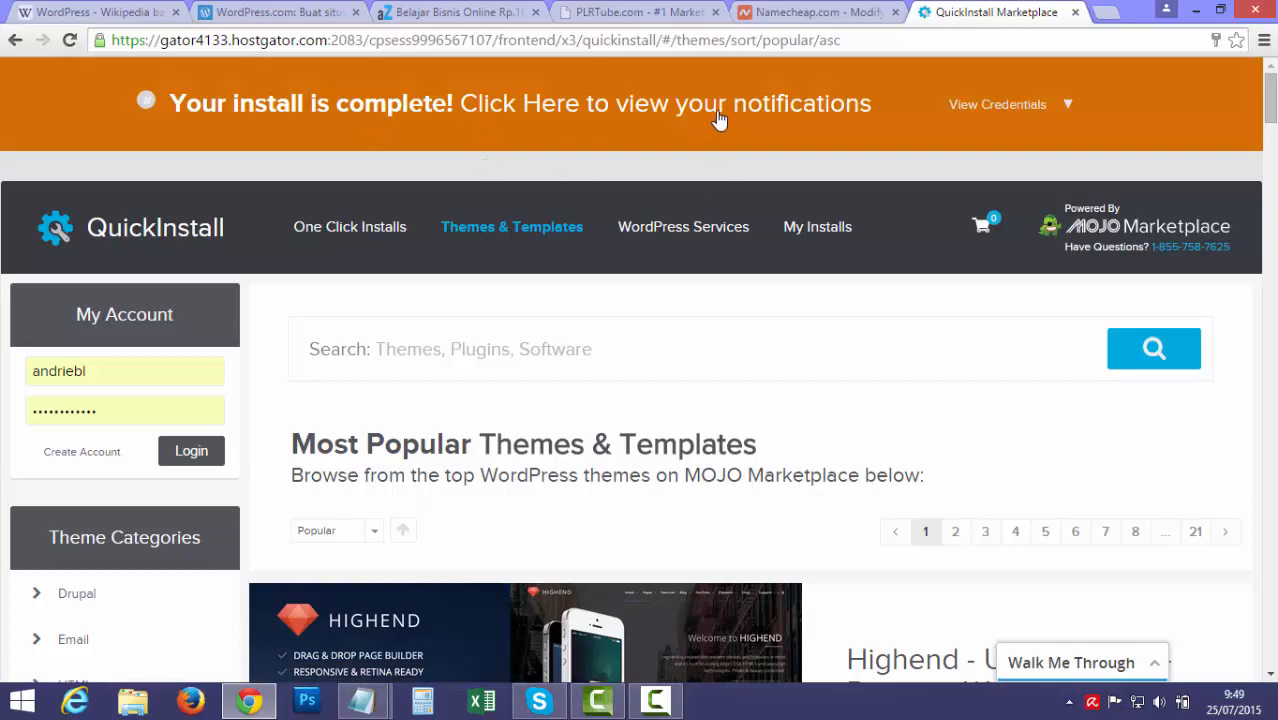
Copy the generated admin password from the install credentials and open the 10kwebtools.com wp-admin login page
click(1068, 106)
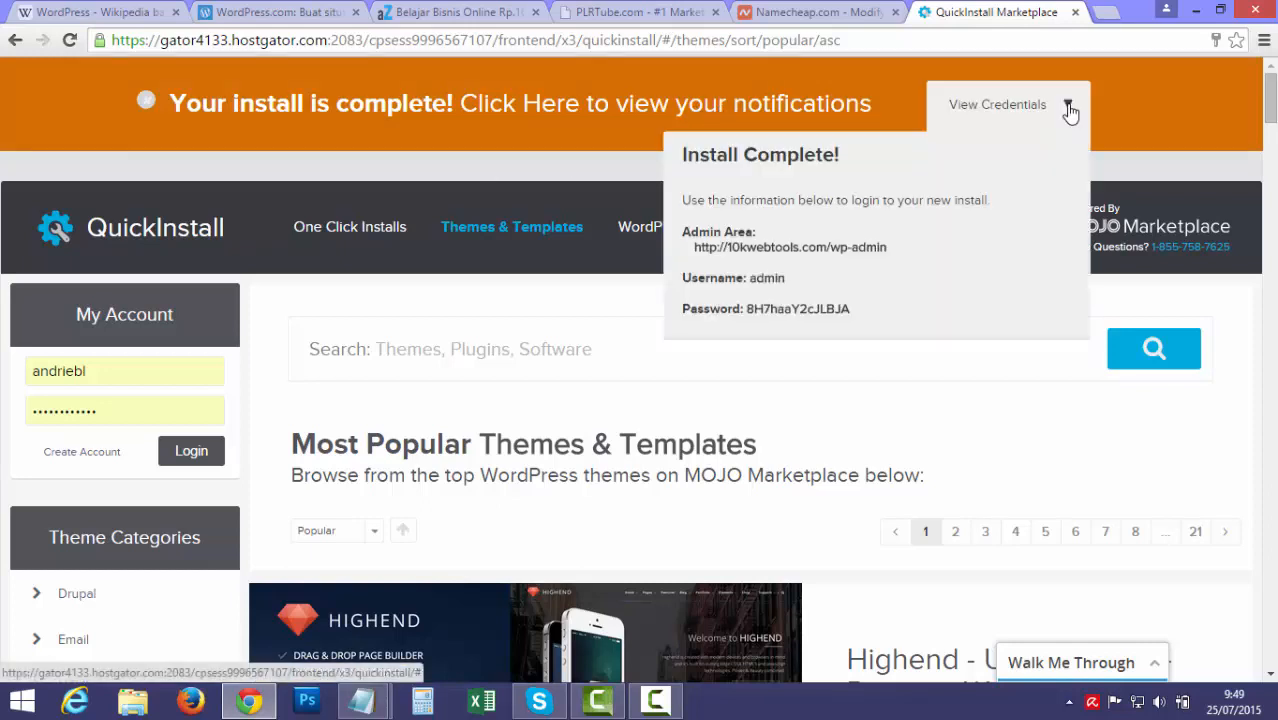
double_click(768, 308)
right_click(768, 308)
click(790, 325)
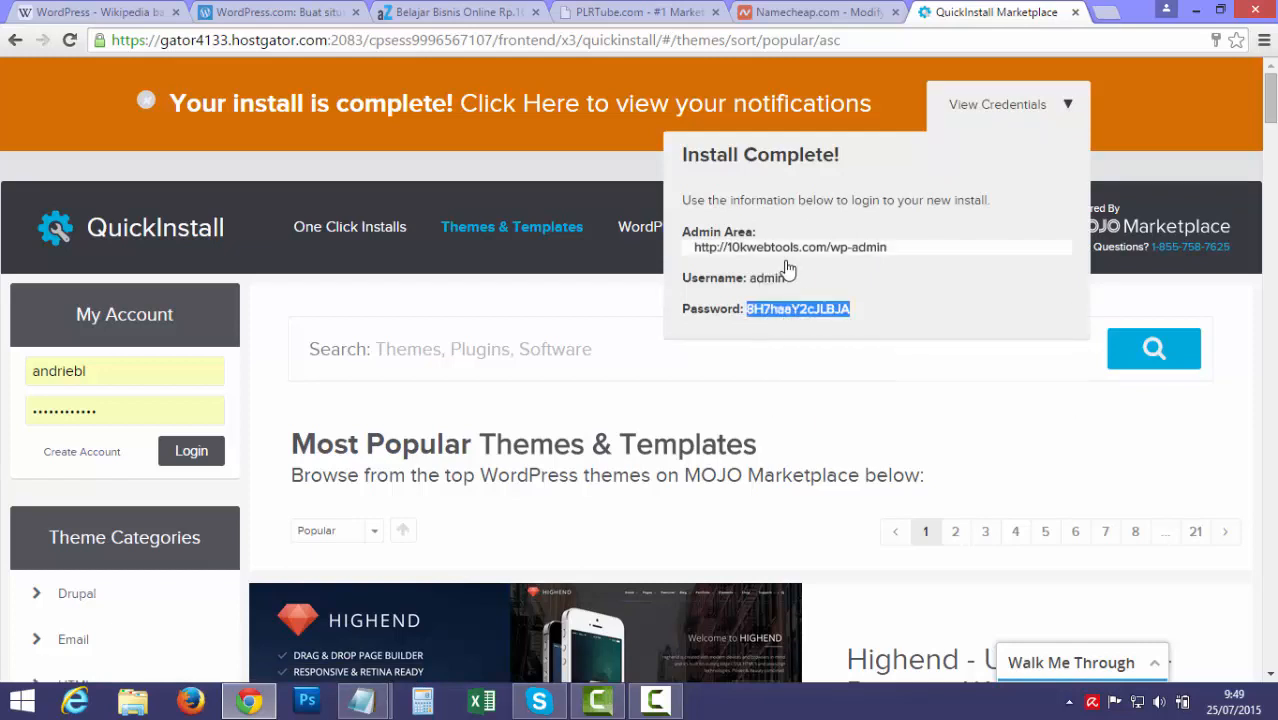
click(758, 252)
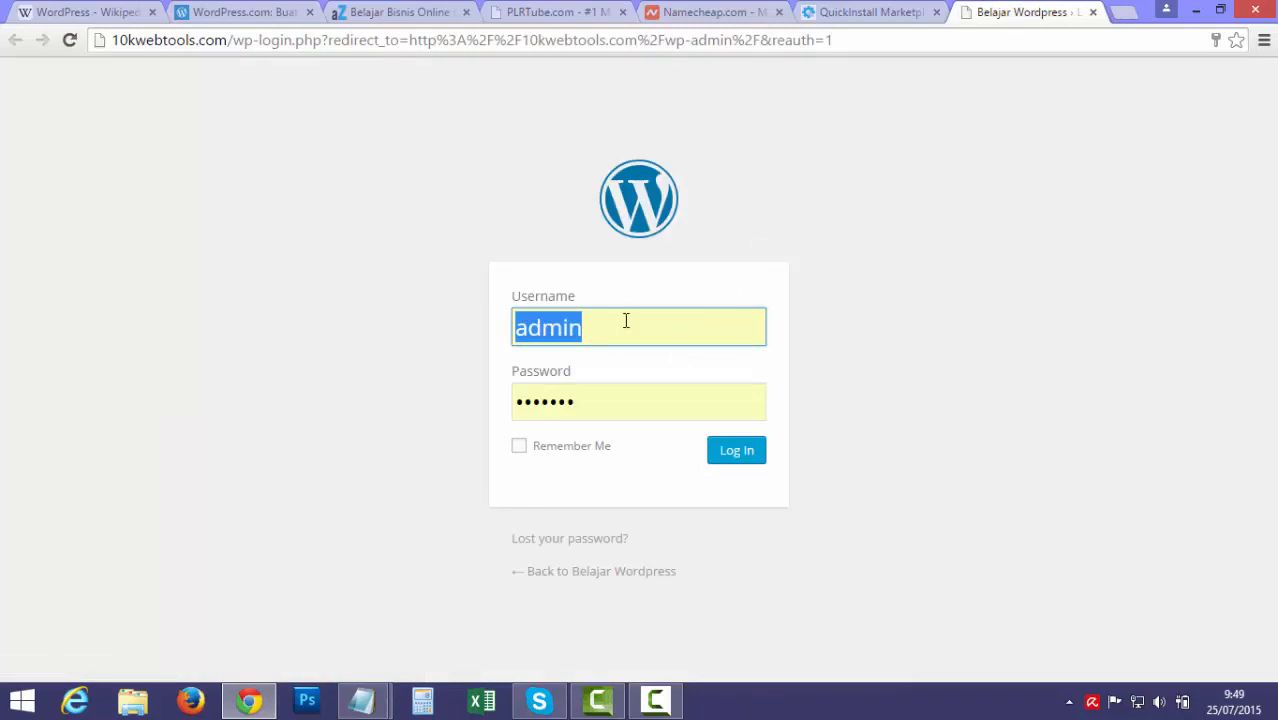
Clear the prefilled username and enter 'admin' in the WordPress Username field
key(BackSpace)
click(927, 305)
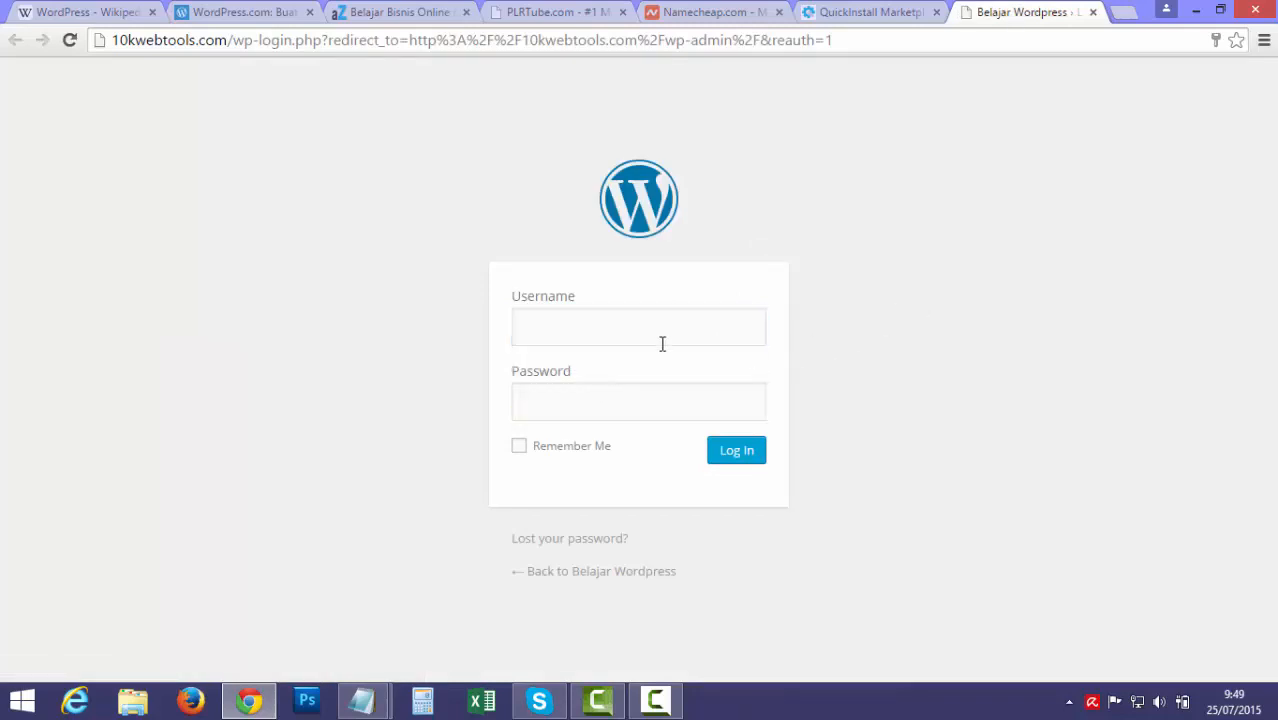
click(903, 14)
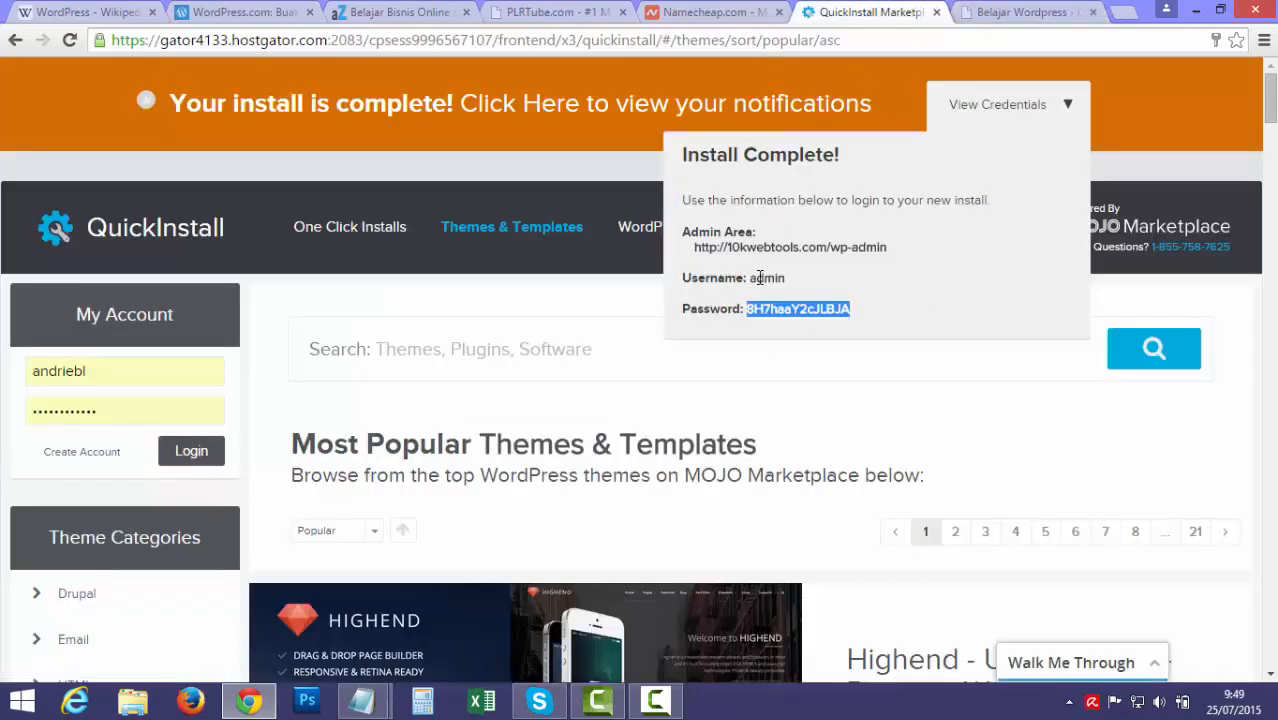
click(990, 14)
click(619, 325)
text(admin)
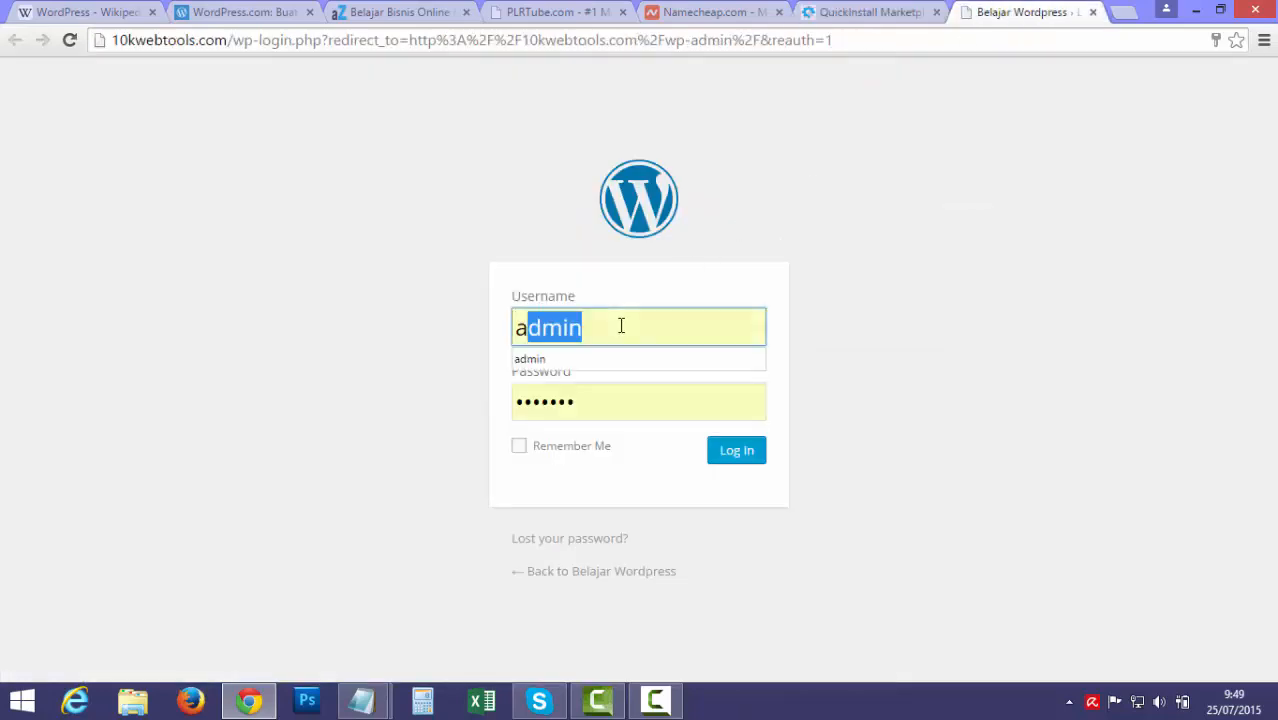
click(845, 92)
Copy the admin password from QuickInstall, paste it into Password, and log in
click(855, 10)
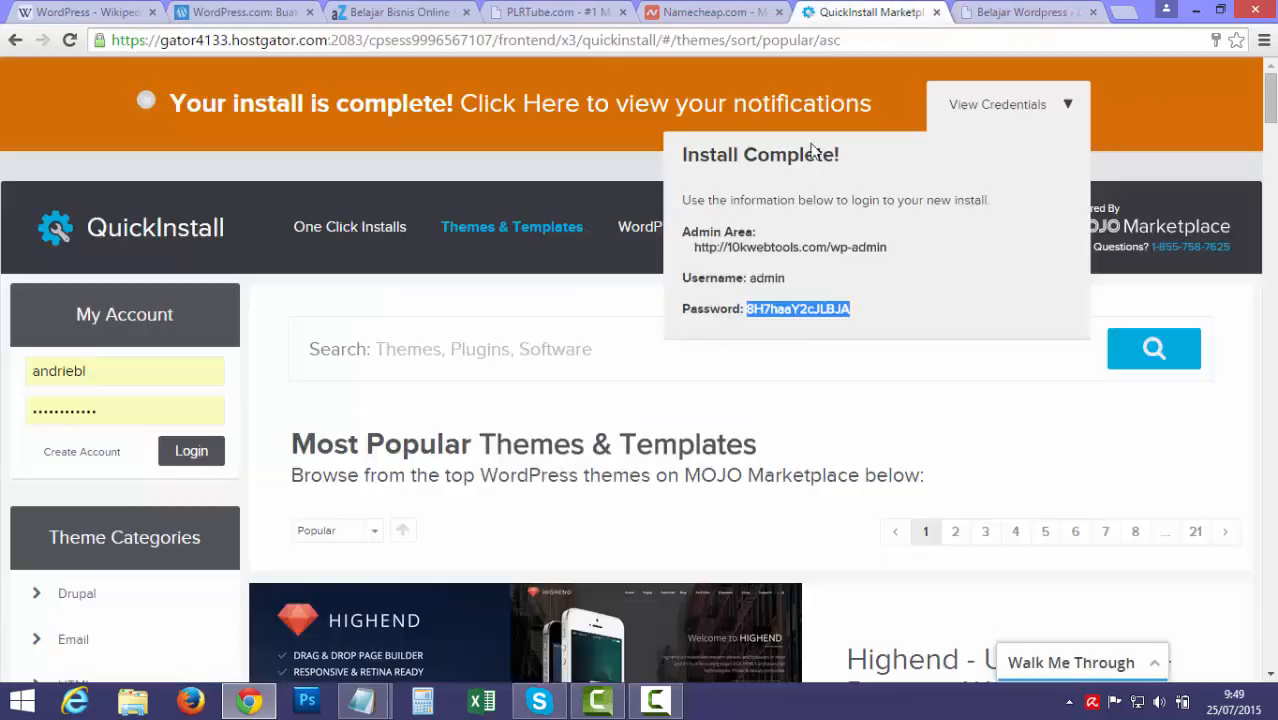
right_click(811, 312)
click(843, 323)
key(ctrl+Tab)
key(Tab)
key(ctrl+v)
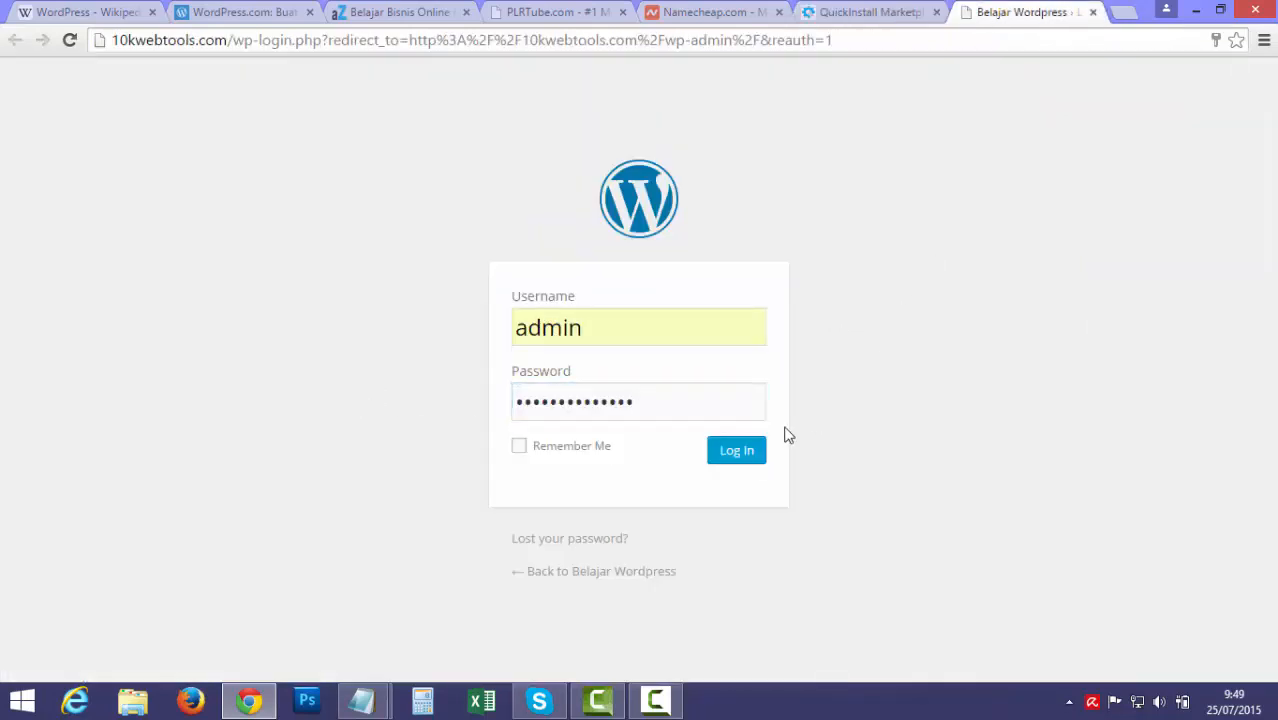
click(738, 452)
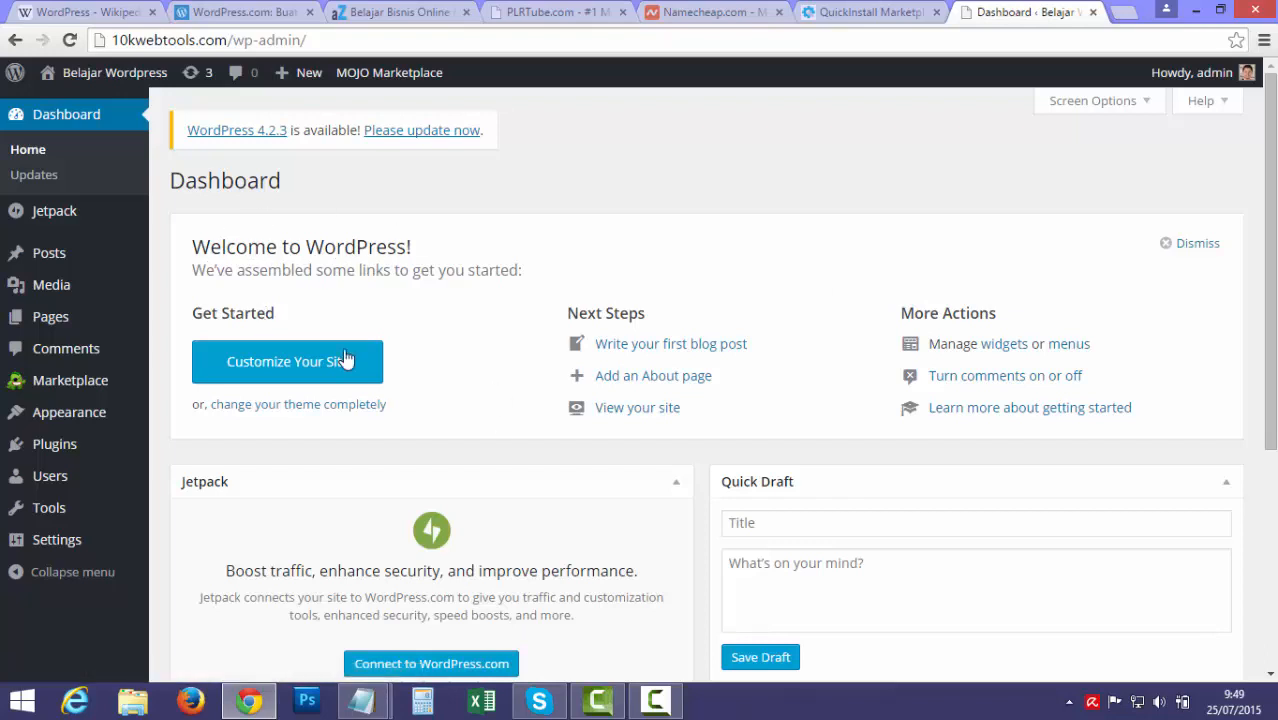
mouse_move(362, 701)
click(323, 648)
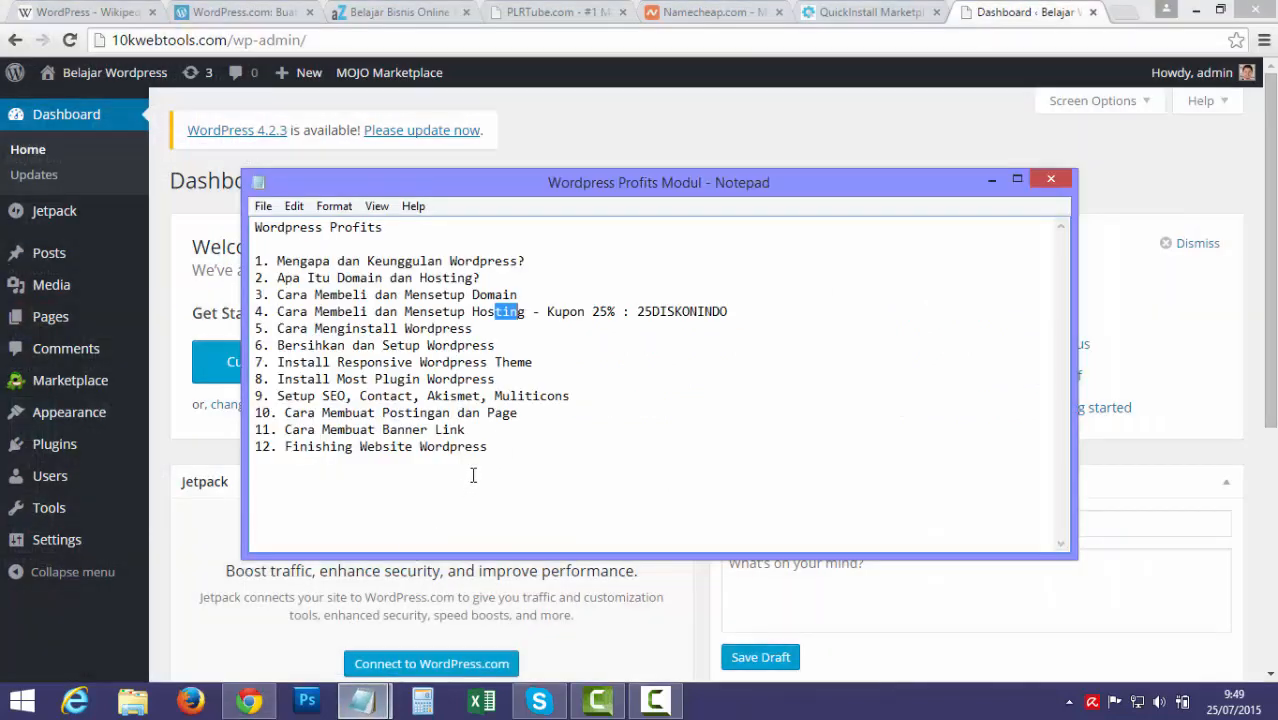
click(660, 129)
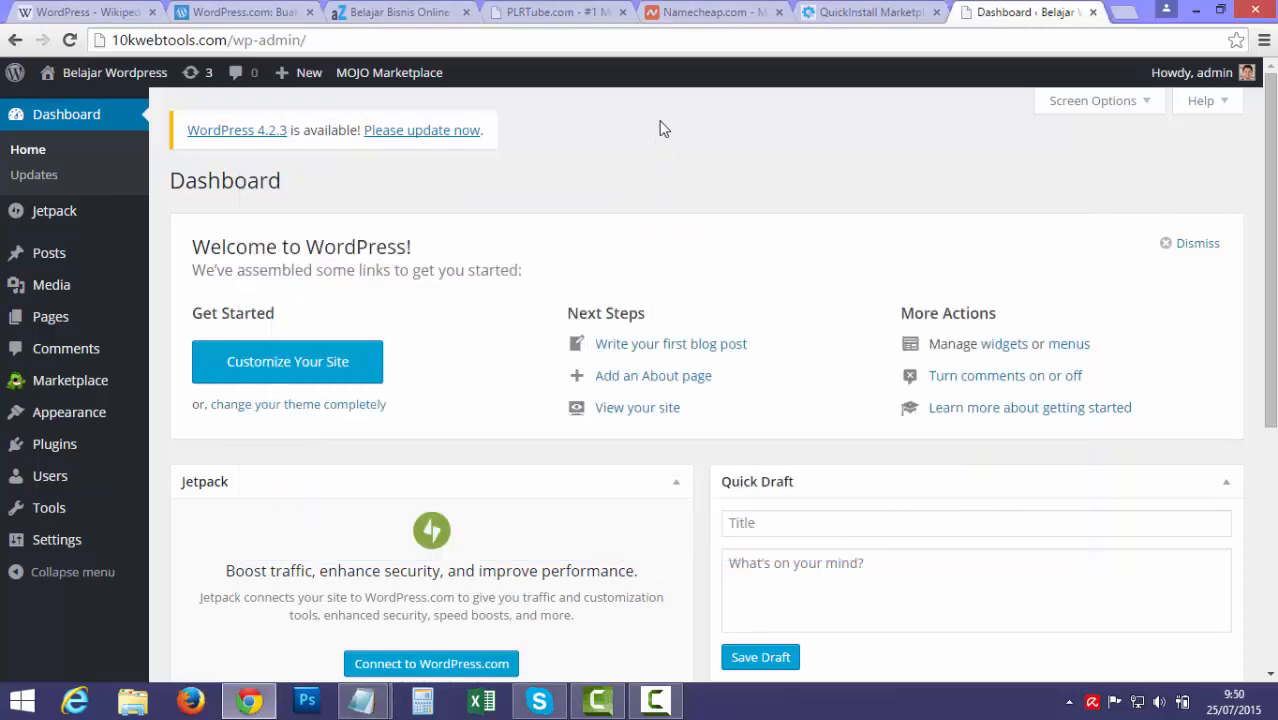